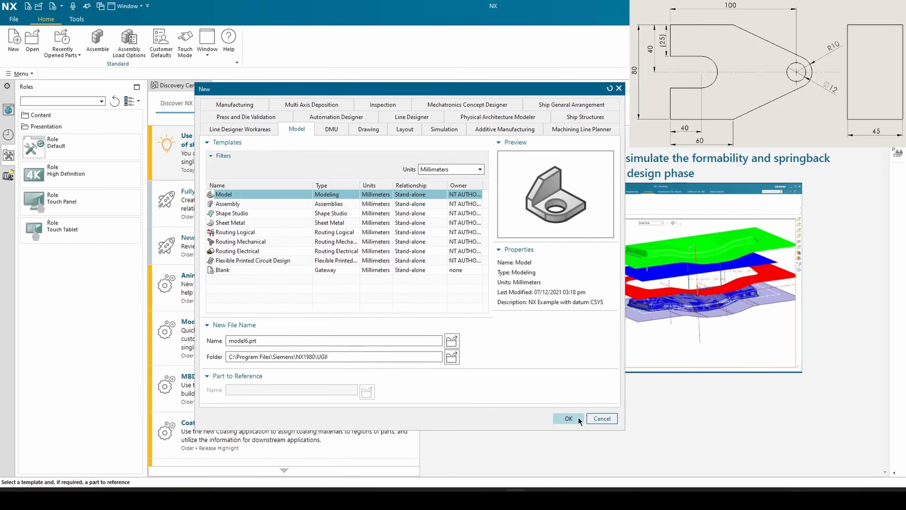
# Create a new part model6.prt from the millimetre Model template and start a sketch on the YZ plane
pyautogui.click(568, 418)
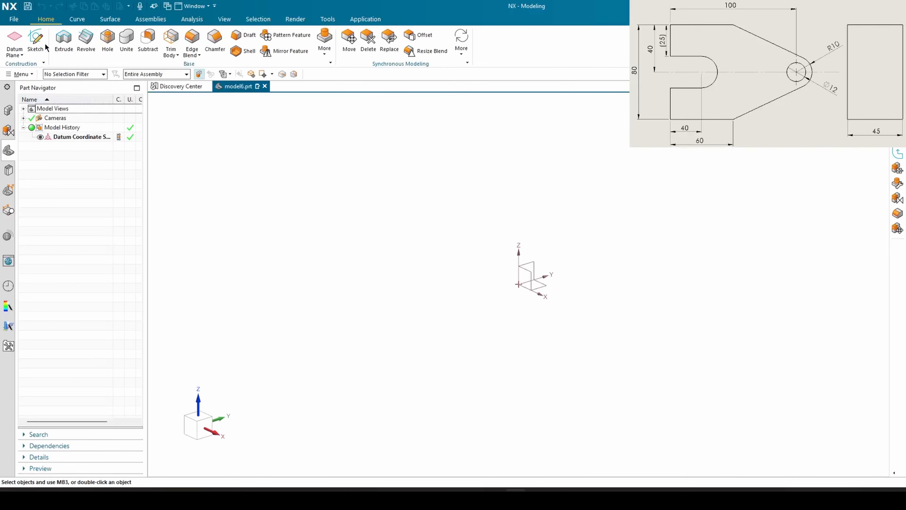
pyautogui.click(45, 46)
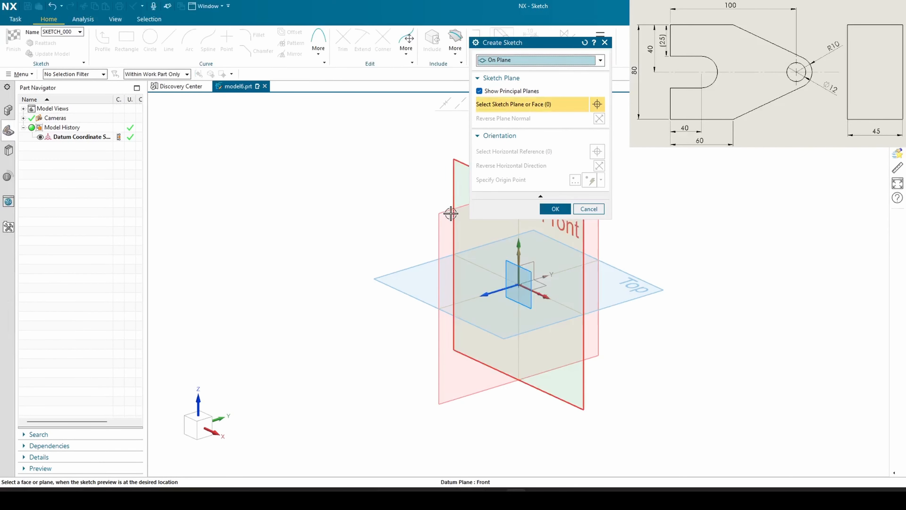
pyautogui.click(446, 216)
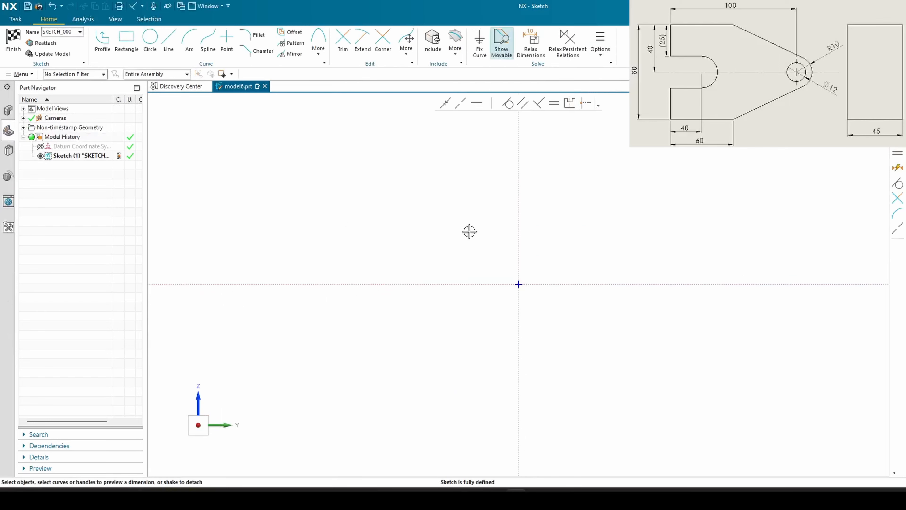
# Draw a profile: vertical line about 187 mm up from the origin, 380 mm slot edge, tangent arc of about 60 mm radius, 380 mm return edge
pyautogui.click(107, 53)
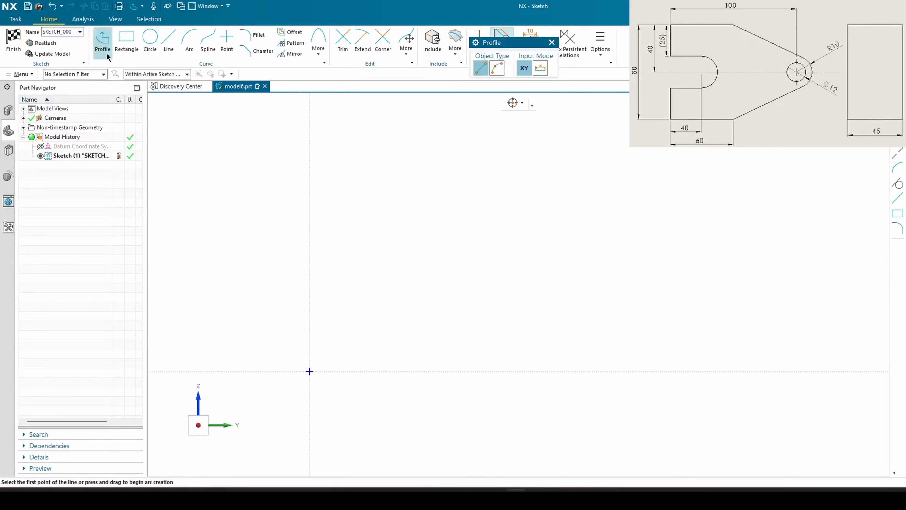
pyautogui.click(309, 371)
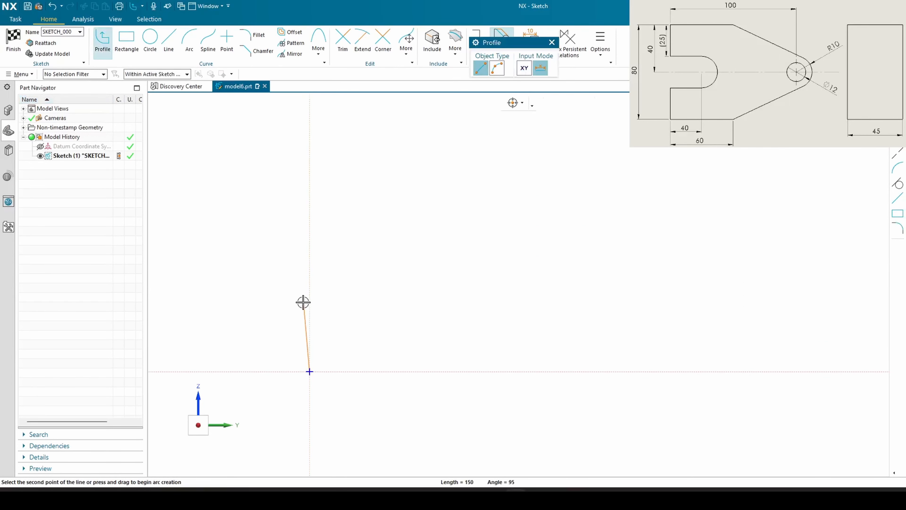
pyautogui.click(309, 286)
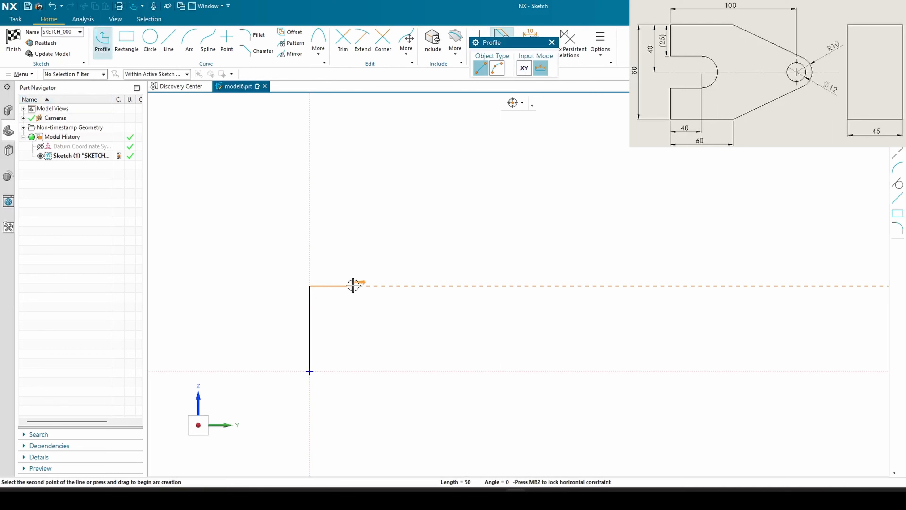
pyautogui.click(483, 286)
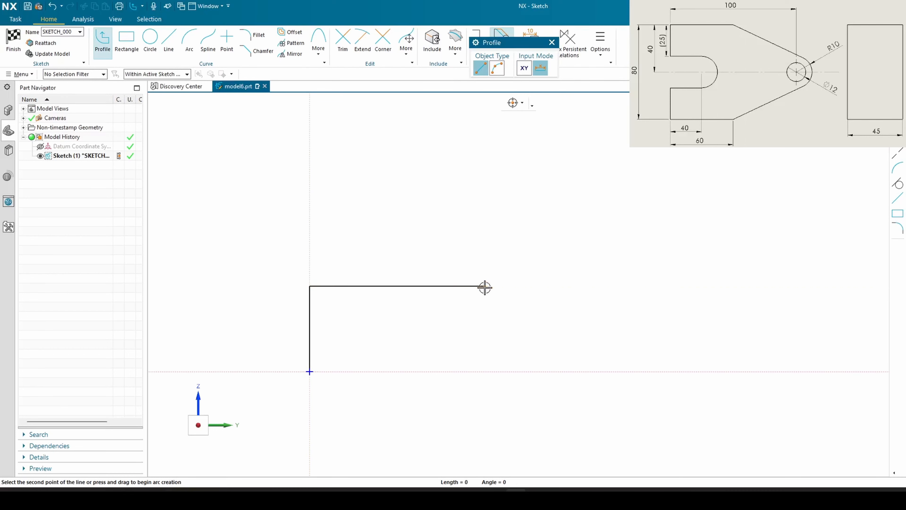
pyautogui.click(498, 69)
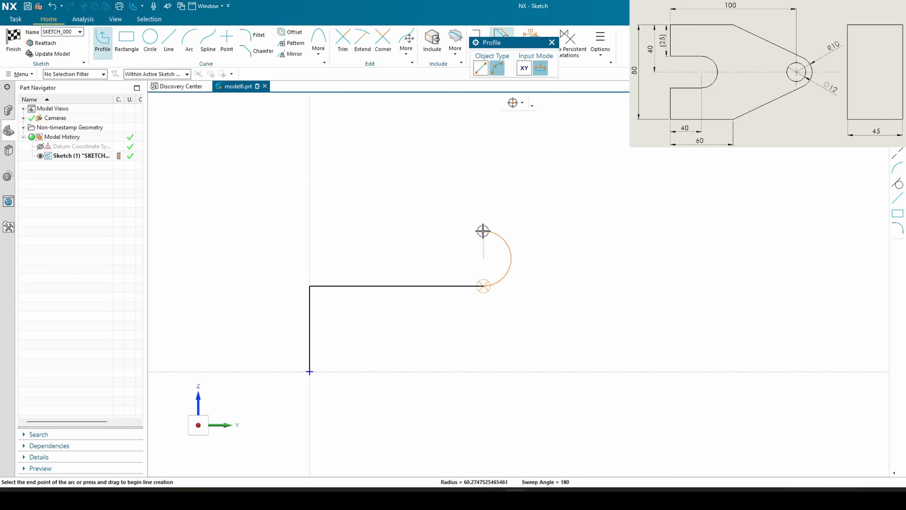
pyautogui.click(482, 231)
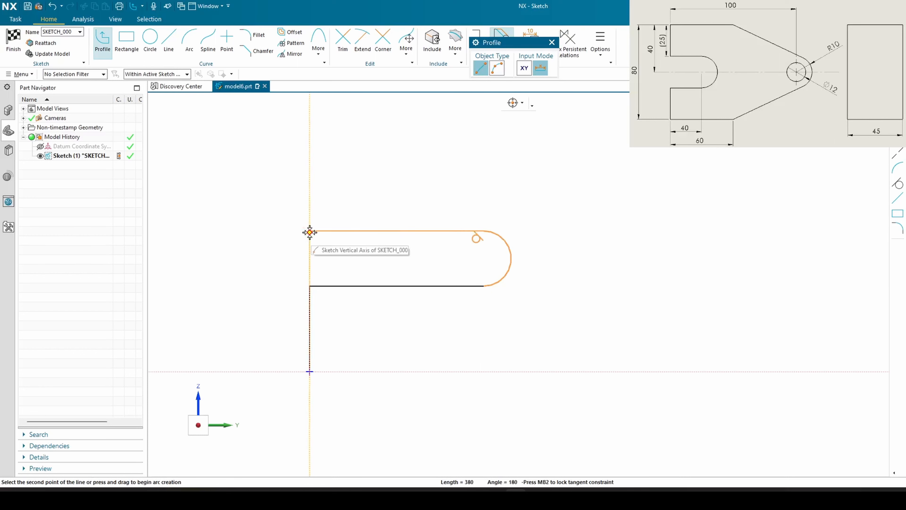
pyautogui.click(309, 231)
# Continue the profile with a short vertical line up the vertical axis and a horizontal upper edge about 575 mm long
pyautogui.click(309, 209)
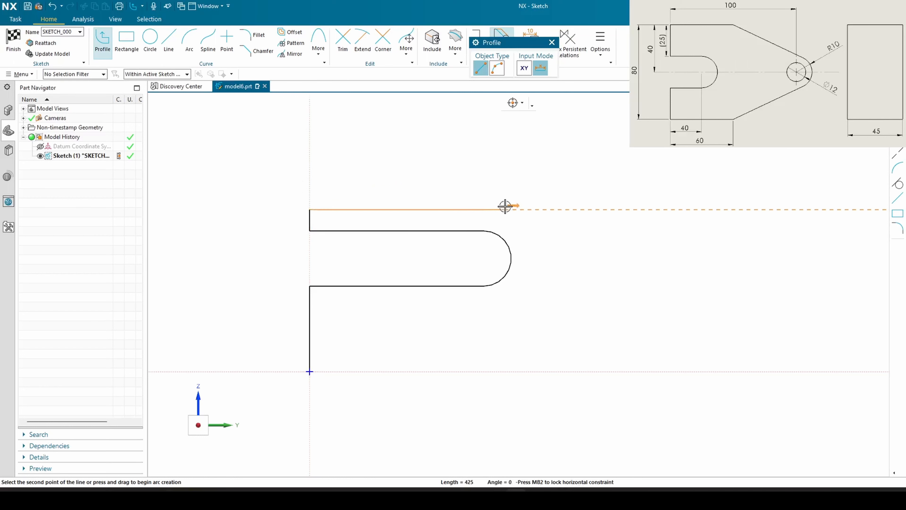
pyautogui.click(571, 210)
pyautogui.press('Escape')
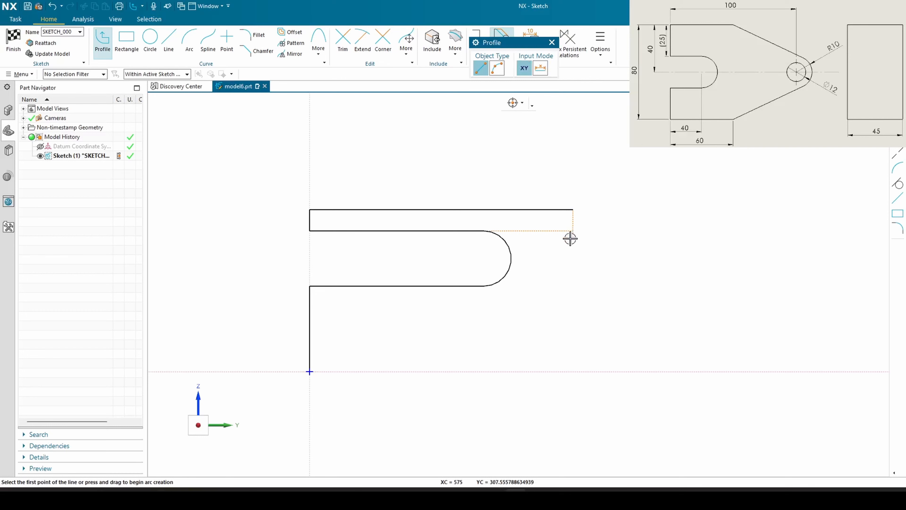
pyautogui.press('Escape')
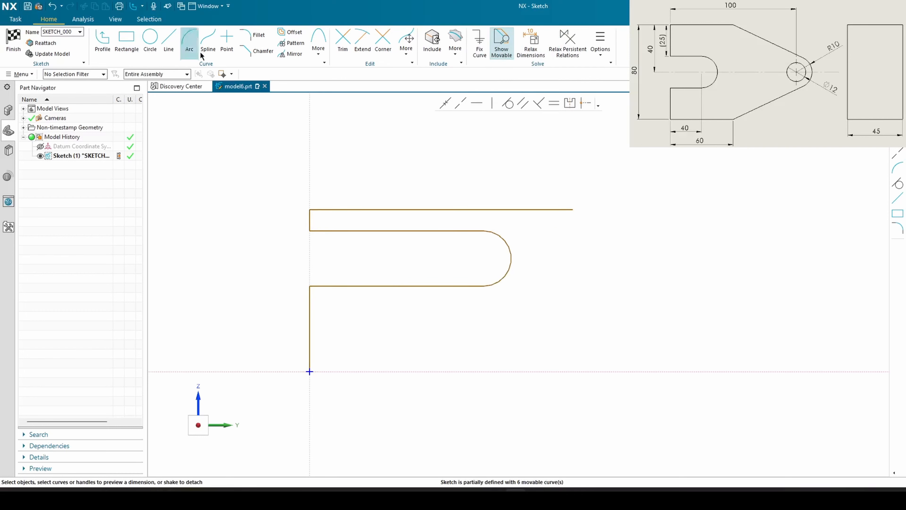
# Draw a horizontal line about 579 mm long from the origin and make it equal in length to the upper edge
pyautogui.click(168, 39)
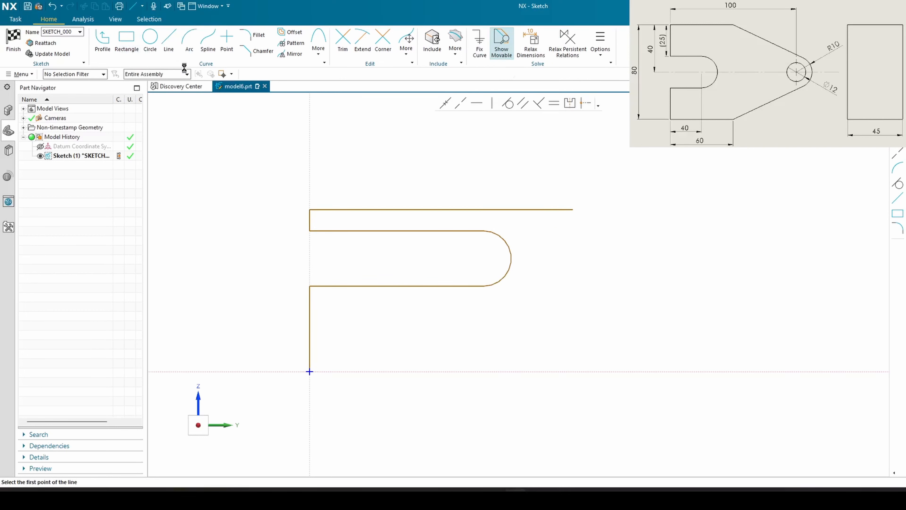
pyautogui.click(309, 371)
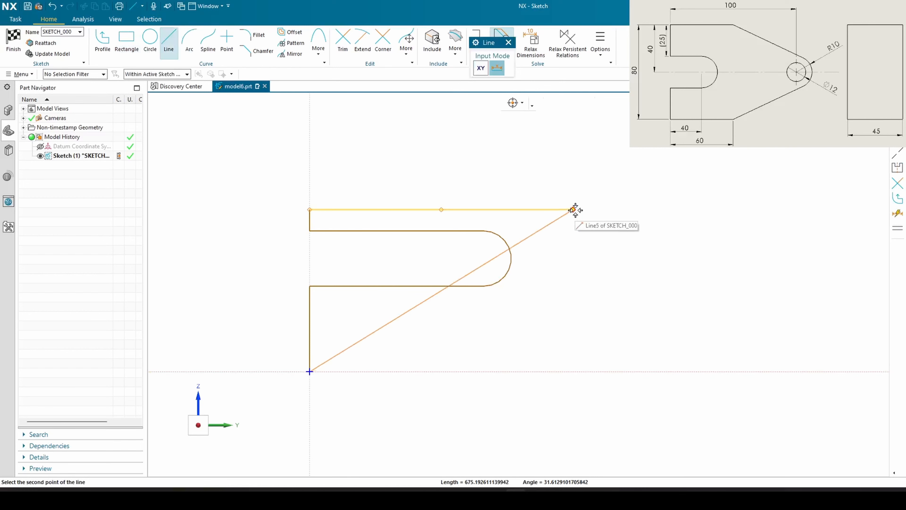
pyautogui.click(574, 371)
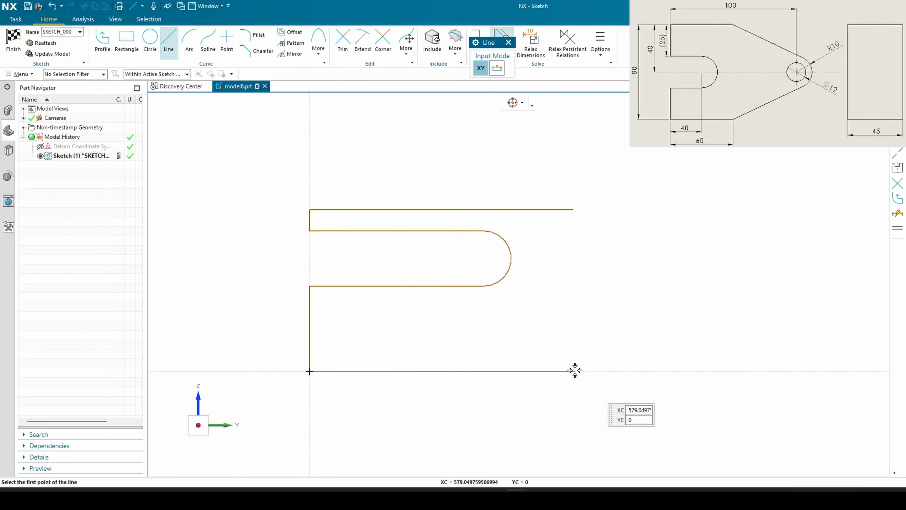
pyautogui.press('Escape')
pyautogui.click(529, 370)
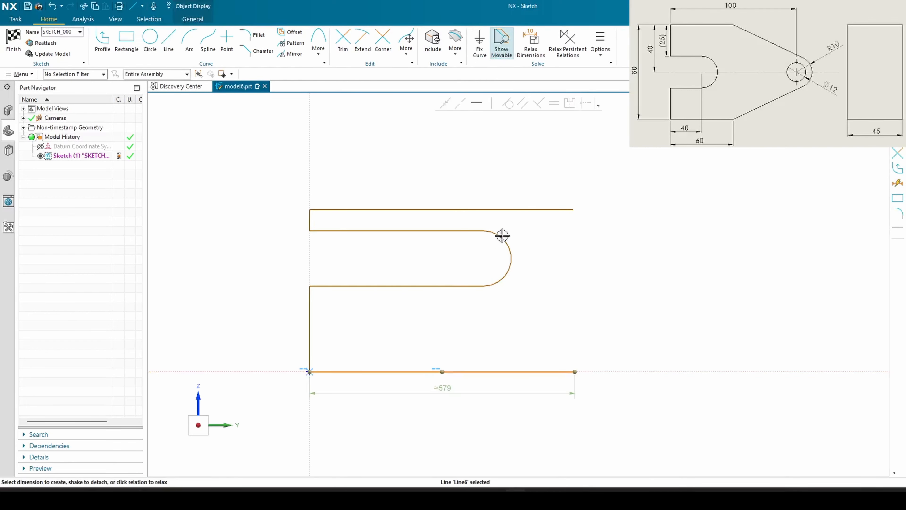
pyautogui.click(504, 209)
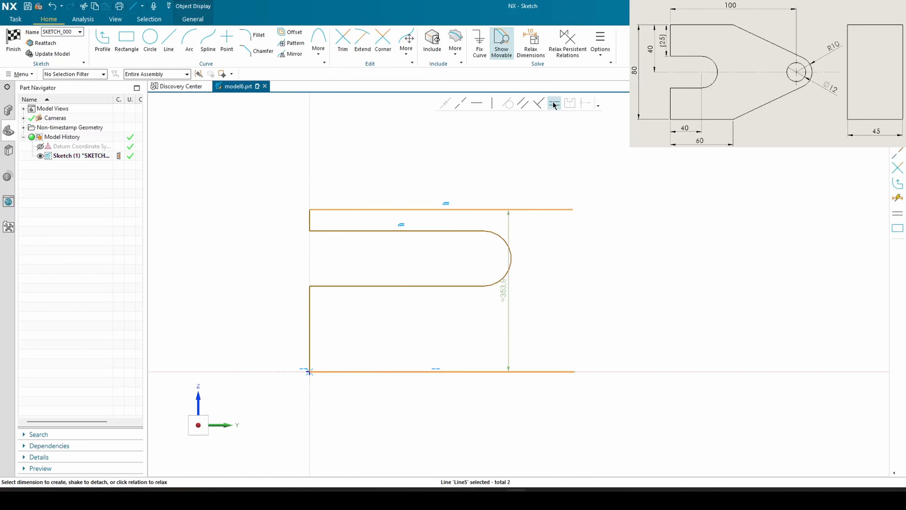
pyautogui.click(546, 104)
# Make the slot's upper and lower straight edges each perpendicular to the vertical line they join on the vertical axis
pyautogui.click(327, 231)
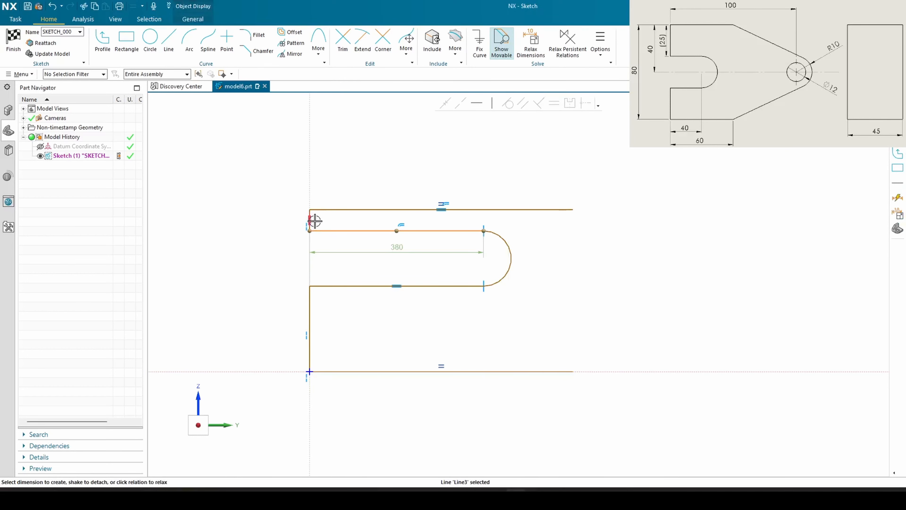
pyautogui.scroll(6, 310, 213)
pyautogui.click(290, 216)
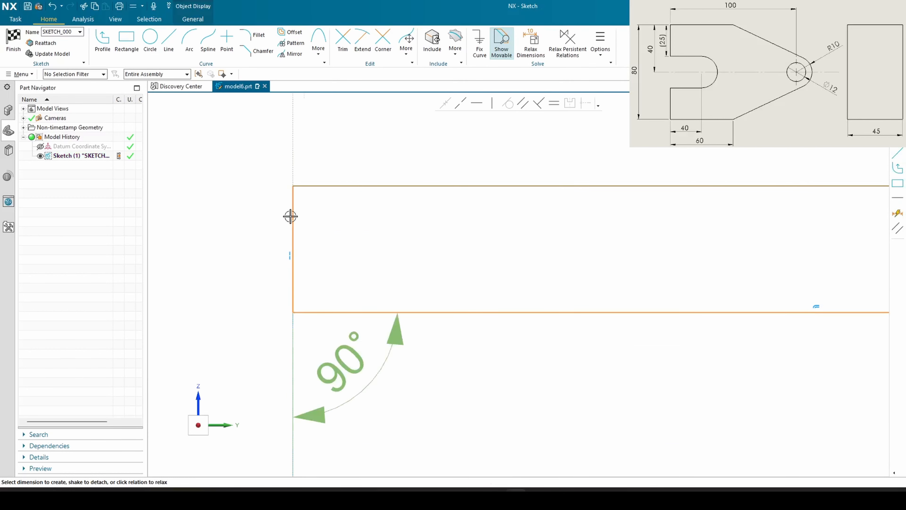
pyautogui.click(554, 104)
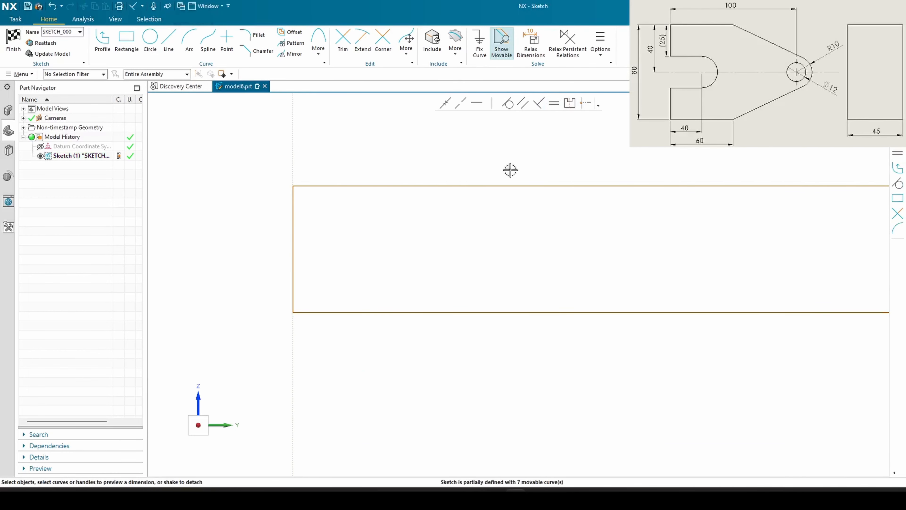
pyautogui.scroll(-4, 436, 283)
pyautogui.click(387, 286)
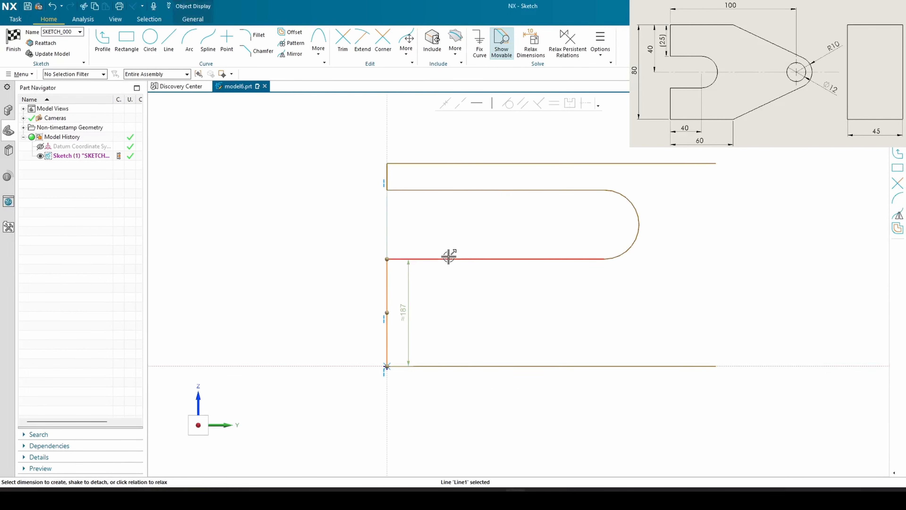
pyautogui.click(450, 258)
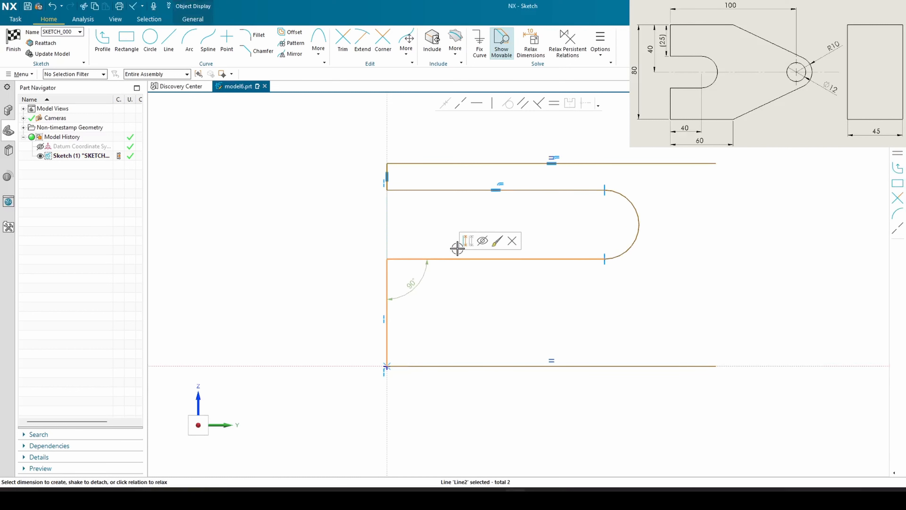
pyautogui.click(538, 103)
# Make the two vertical lines above and below the slot opening equal in length
pyautogui.click(387, 300)
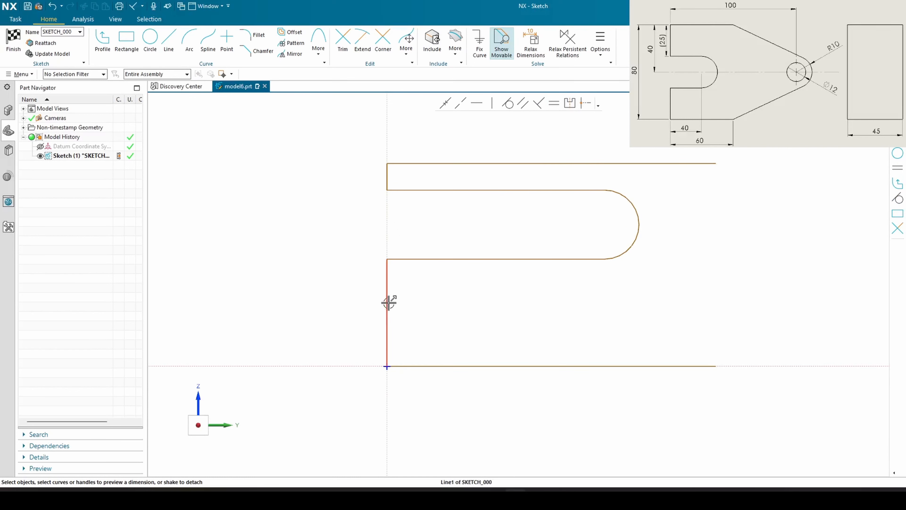
pyautogui.click(392, 173)
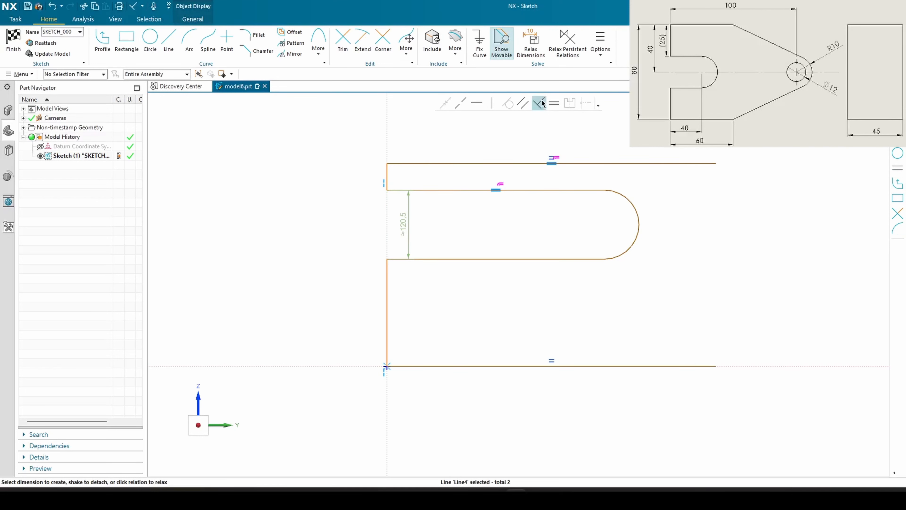
pyautogui.click(554, 104)
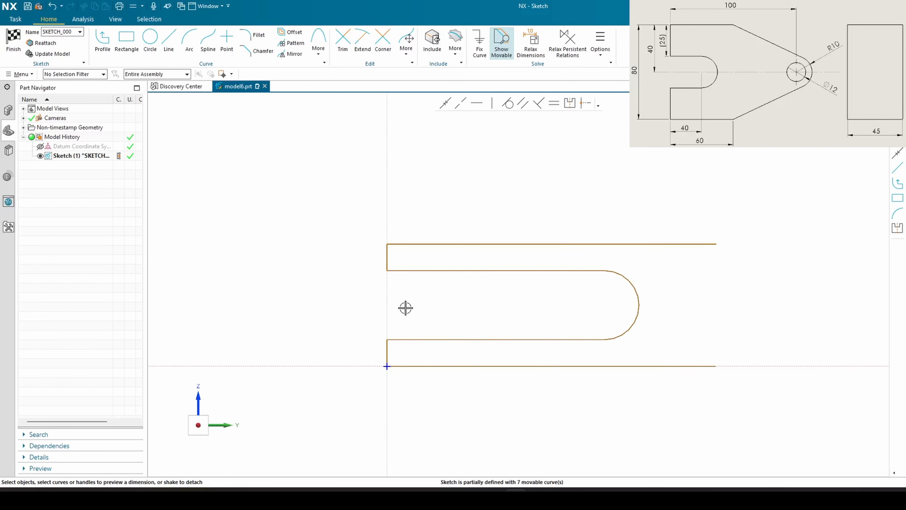
# Dimension the bottom horizontal edge to 60 mm and scale the entire sketch with this first dimension
pyautogui.scroll(-2, 484, 304)
pyautogui.keyDown('shift'); pyautogui.moveTo(457, 305); pyautogui.dragTo(384, 296, button='middle'); pyautogui.keyUp('shift')
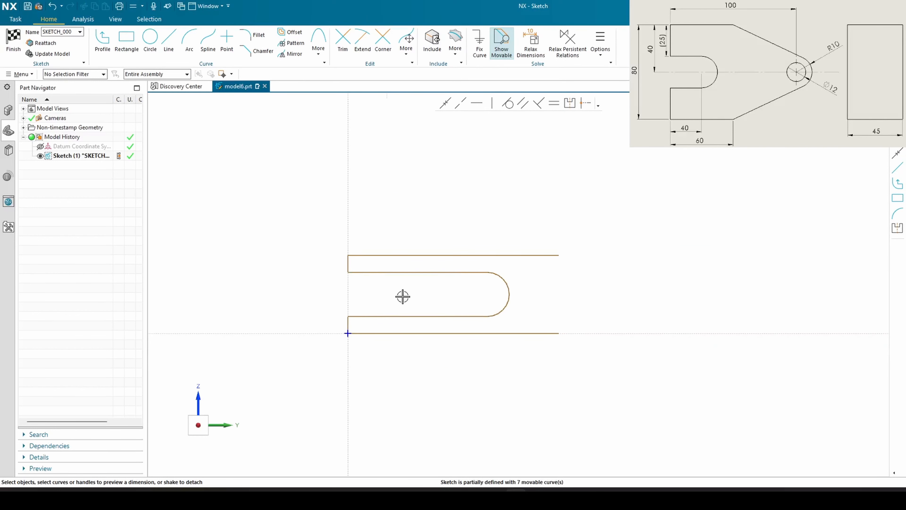
pyautogui.keyDown('shift'); pyautogui.moveTo(483, 297); pyautogui.dragTo(342, 290, button='middle'); pyautogui.keyUp('shift')
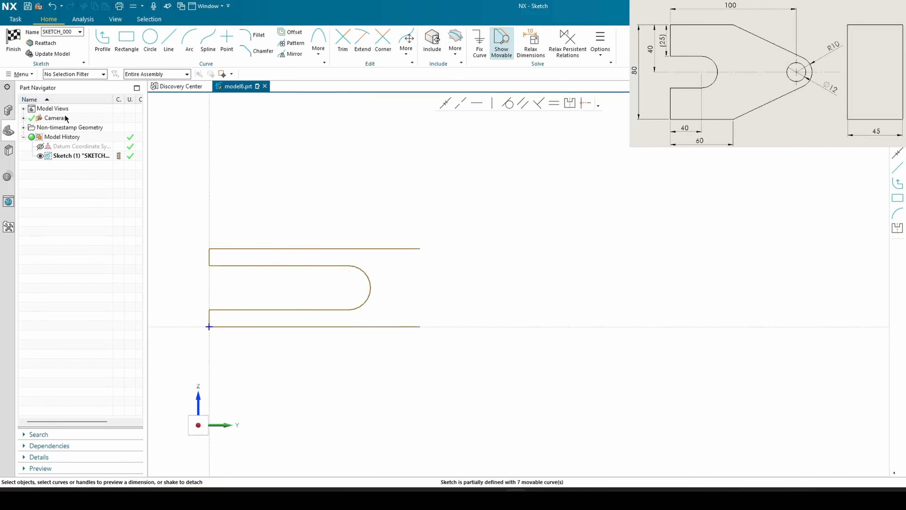
pyautogui.scroll(3, 293, 310)
pyautogui.keyDown('shift'); pyautogui.moveTo(299, 271); pyautogui.dragTo(416, 271, button='middle'); pyautogui.keyUp('shift')
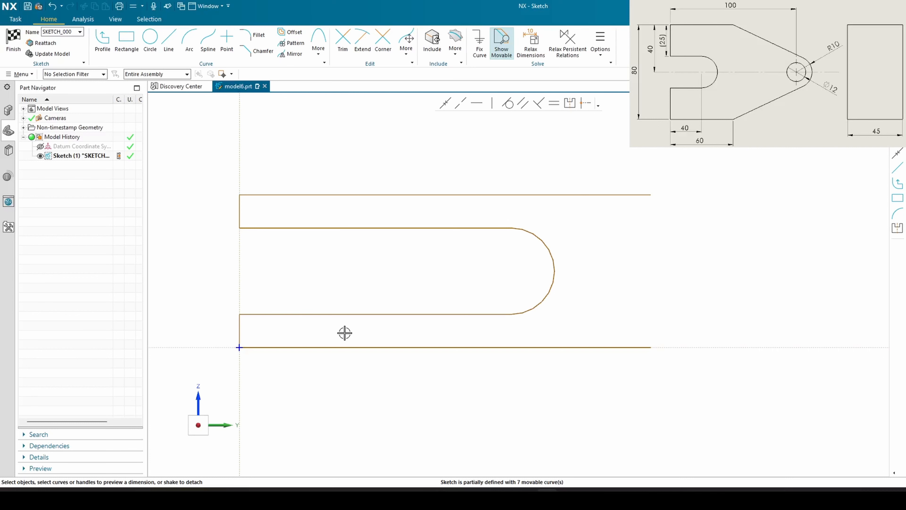
pyautogui.click(386, 347)
pyautogui.click(444, 366)
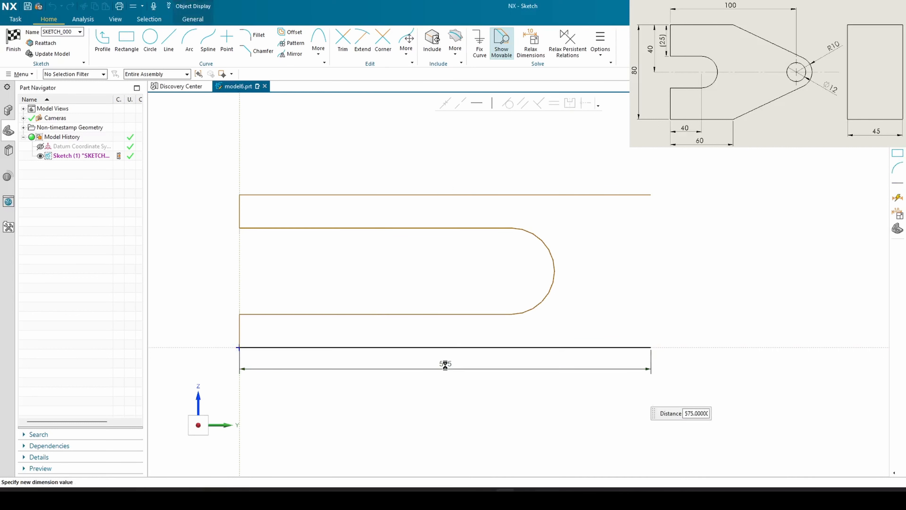
pyautogui.write('60')
pyautogui.press('Return')
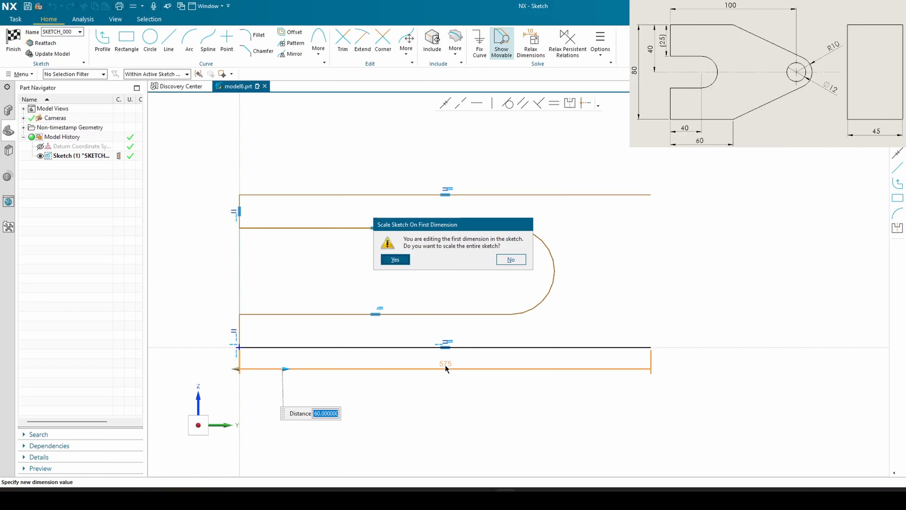
pyautogui.press('Return')
# Dimension the vertical distance from the bottom horizontal edge to the slot arc's center and set it to 40 mm
pyautogui.scroll(5, 289, 349)
pyautogui.keyDown('shift'); pyautogui.moveTo(245, 336); pyautogui.dragTo(450, 303, button='middle'); pyautogui.keyUp('shift')
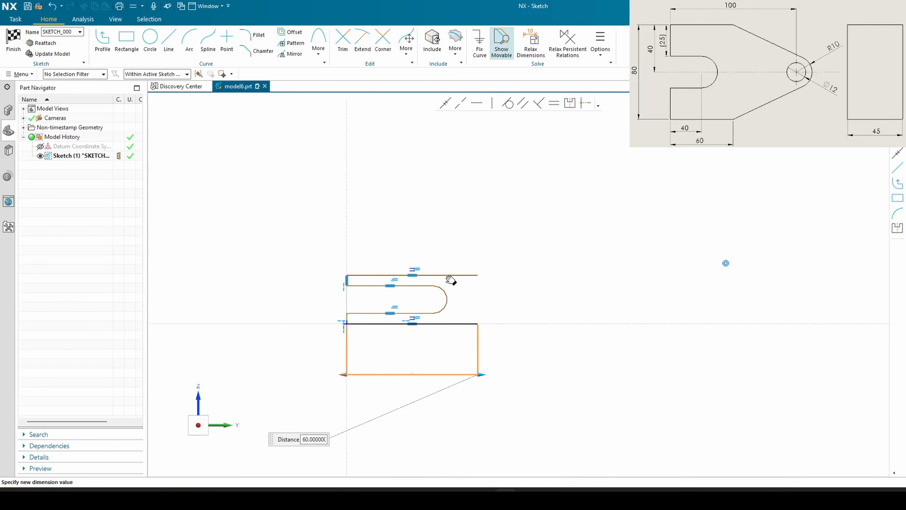
pyautogui.scroll(4, 385, 339)
pyautogui.scroll(1, 379, 337)
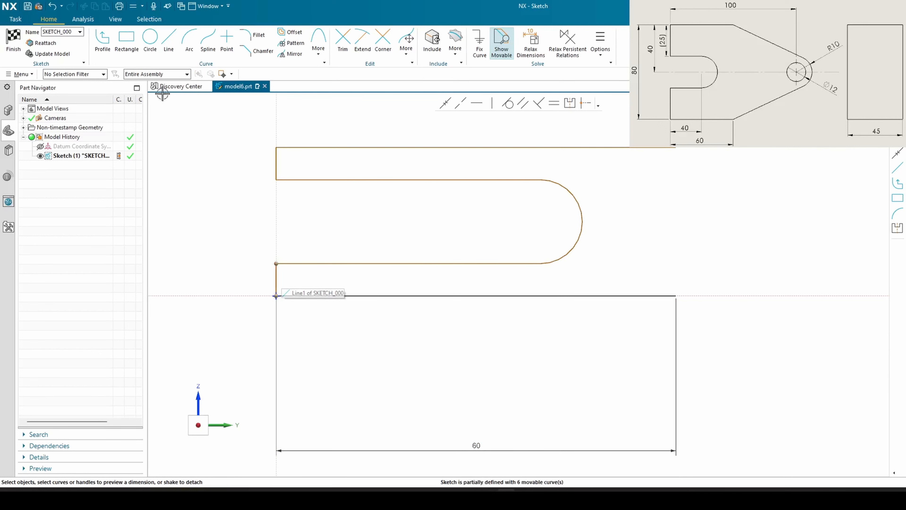
pyautogui.click(420, 296)
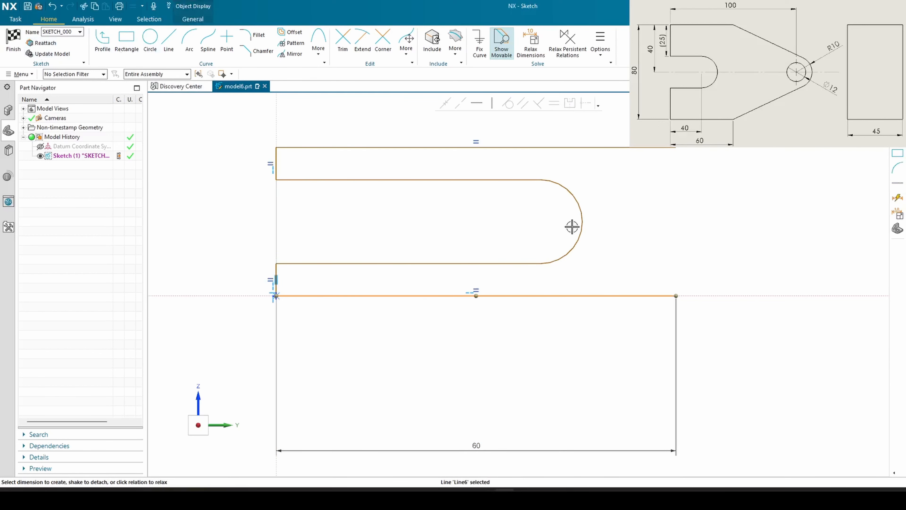
pyautogui.click(540, 221)
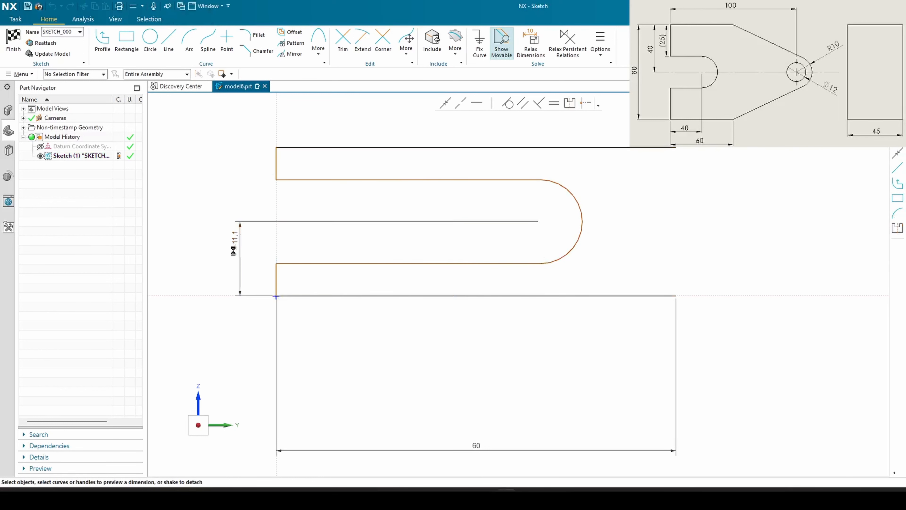
pyautogui.click(246, 264)
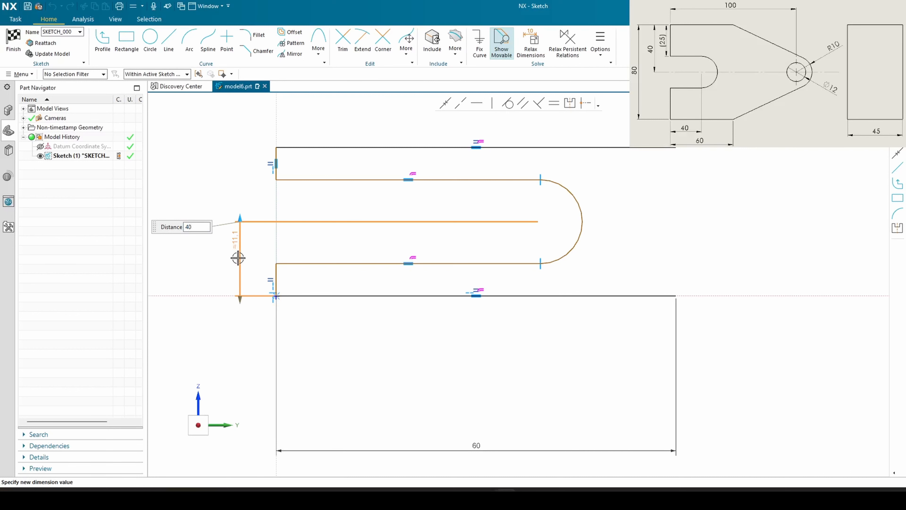
pyautogui.press('Return')
pyautogui.scroll(-4, 312, 222)
pyautogui.keyDown('shift'); pyautogui.moveTo(372, 205); pyautogui.dragTo(401, 268, button='middle'); pyautogui.keyUp('shift')
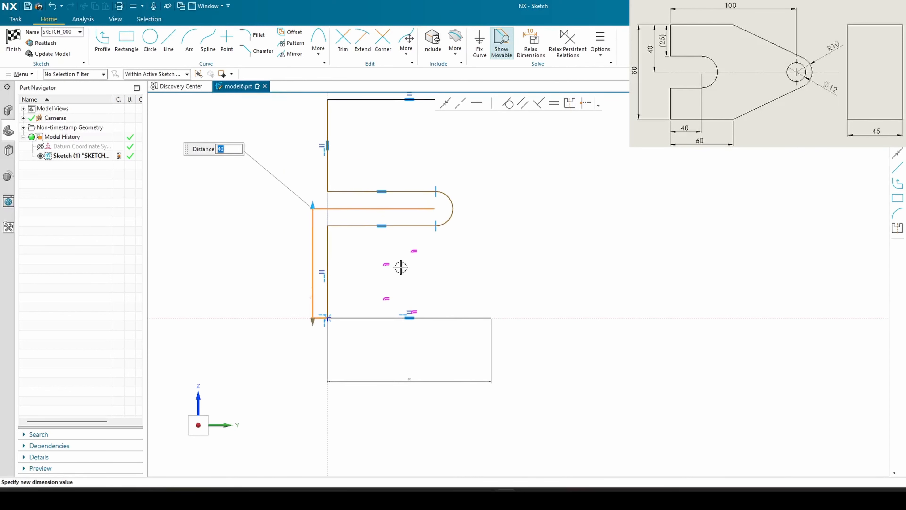
pyautogui.middleClick(369, 260)
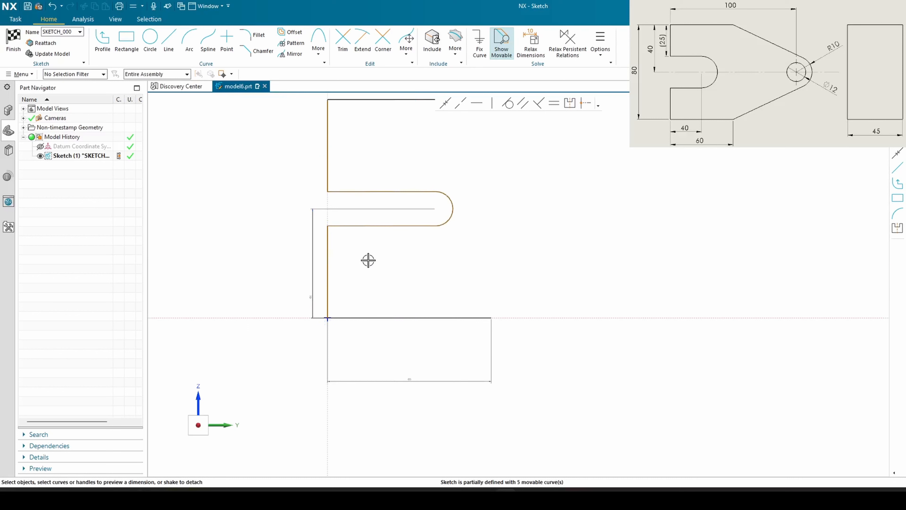
# Add an 80 mm overall height dimension between the bottom and top horizontal edges
pyautogui.click(376, 317)
pyautogui.click(362, 99)
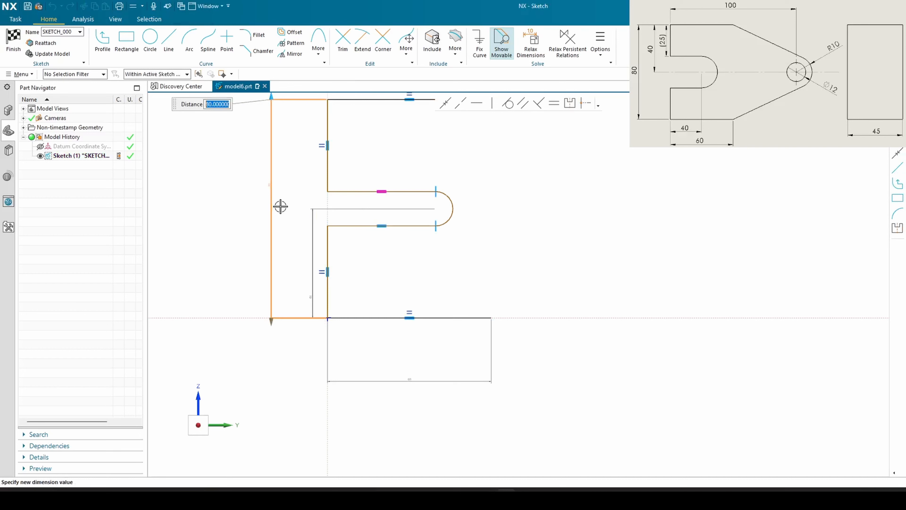
pyautogui.middleClick(528, 273)
pyautogui.scroll(2, 330, 211)
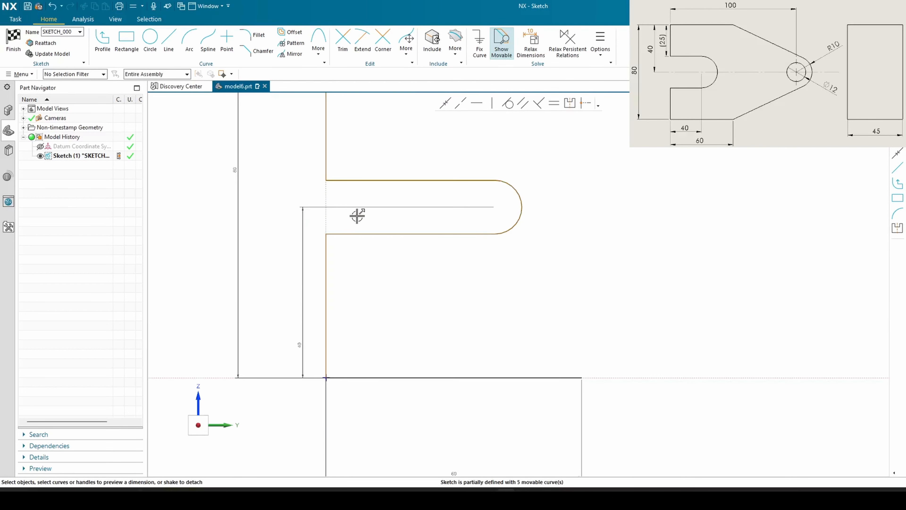
# Dimension the vertical line below the slot opening and set its length to 25 mm
pyautogui.scroll(-2, 367, 216)
pyautogui.keyDown('shift'); pyautogui.moveTo(373, 222); pyautogui.dragTo(336, 286, button='middle'); pyautogui.keyUp('shift')
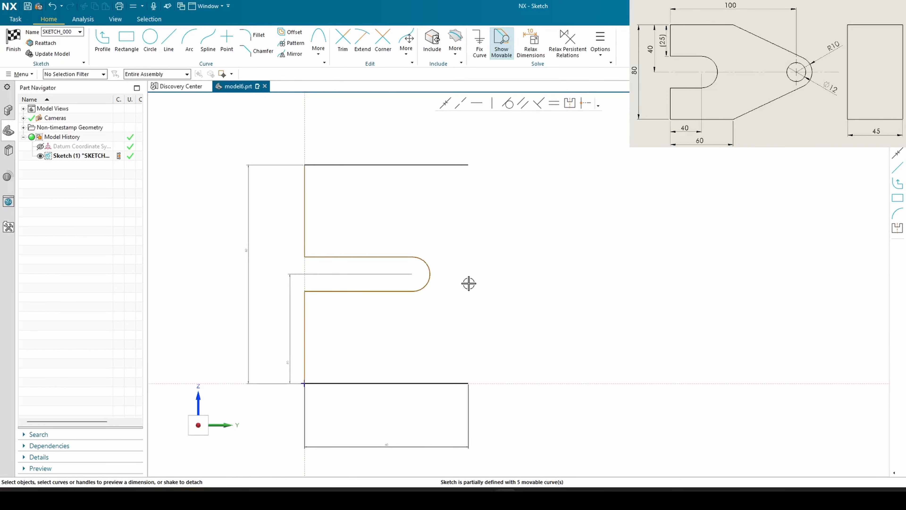
pyautogui.click(305, 335)
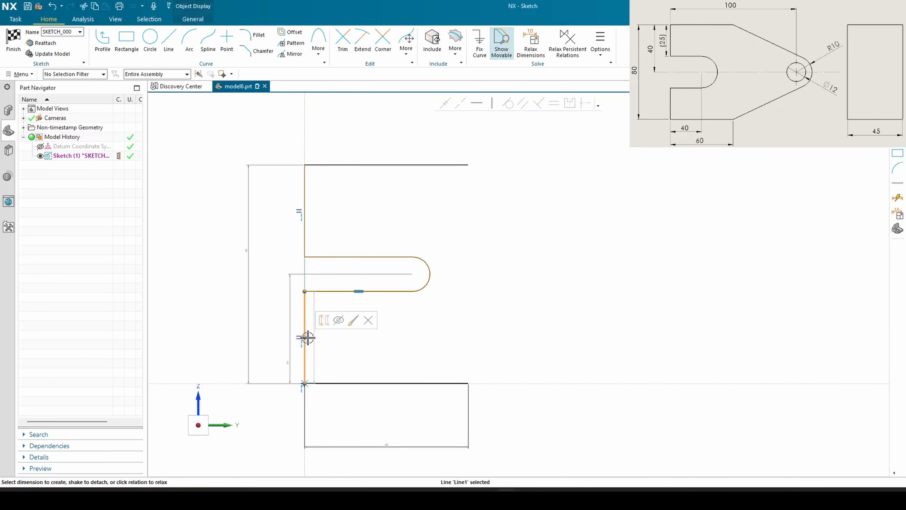
pyautogui.moveTo(306, 340)
pyautogui.mouseDown()
pyautogui.moveTo(295, 338)
pyautogui.moveTo(303, 339)
pyautogui.mouseUp()
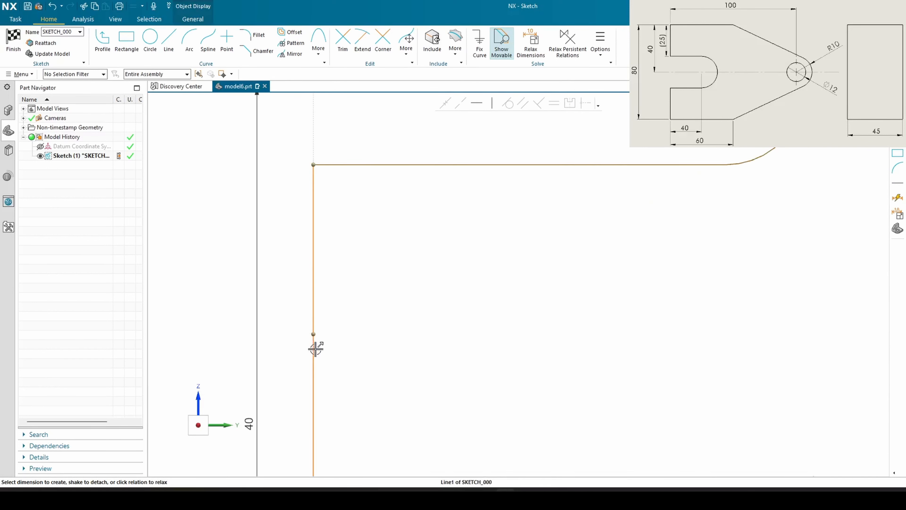
pyautogui.press('Escape')
pyautogui.click(314, 366)
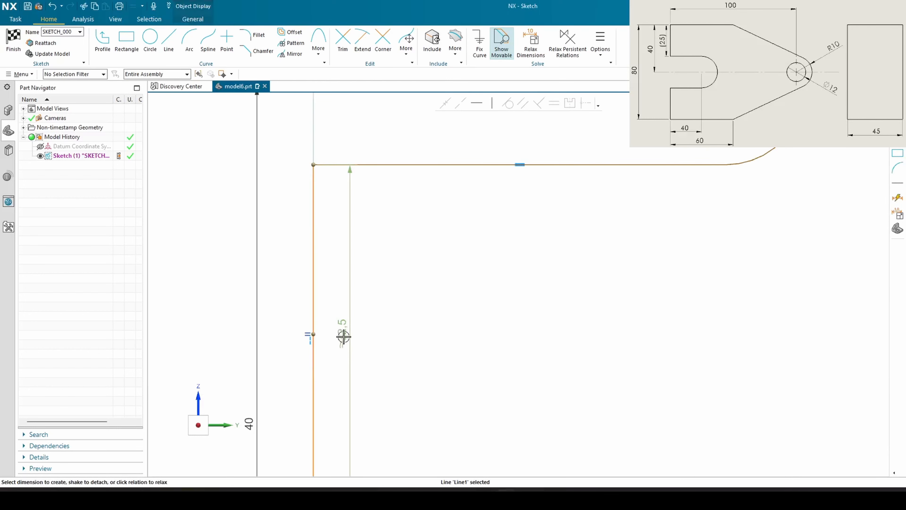
pyautogui.moveTo(343, 335); pyautogui.dragTo(285, 337)
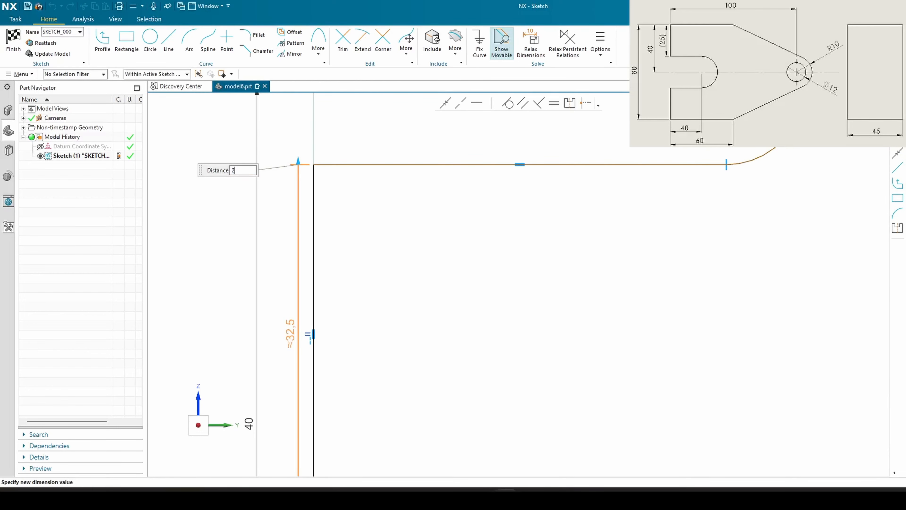
pyautogui.press('Return')
pyautogui.middleClick(343, 325)
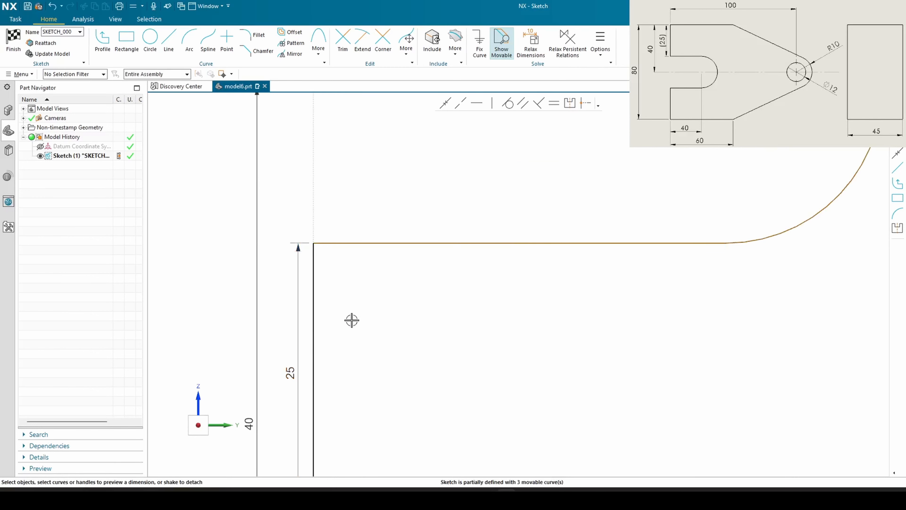
# Space the slot-center height dimension and the lower vertical line's dimension farther away from the outline
pyautogui.scroll(-5, 433, 296)
pyautogui.scroll(-2, 444, 293)
pyautogui.keyDown('shift'); pyautogui.moveTo(461, 316); pyautogui.dragTo(357, 318, button='middle'); pyautogui.keyUp('shift')
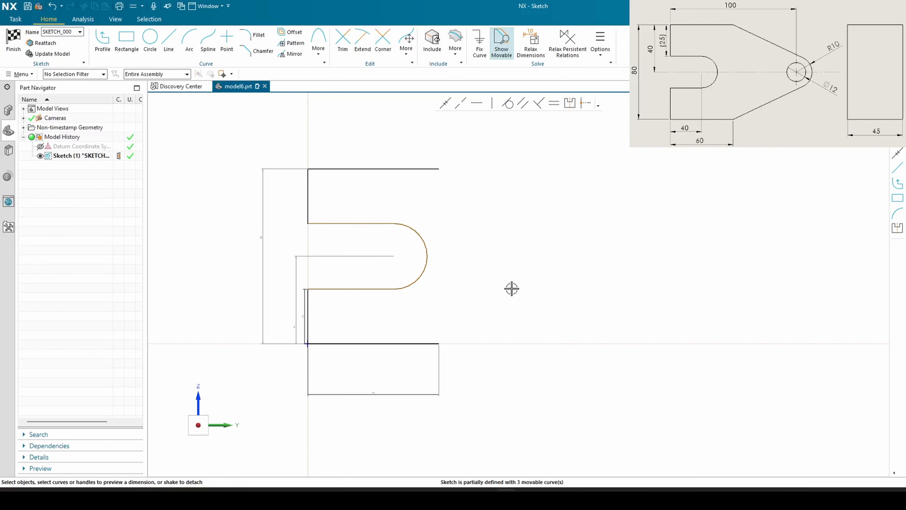
pyautogui.scroll(3, 445, 299)
pyautogui.scroll(-1, 277, 306)
pyautogui.moveTo(287, 311)
pyautogui.keyDown('shift'); pyautogui.mouseDown(button='middle')
pyautogui.moveTo(381, 314)
pyautogui.moveTo(409, 354)
pyautogui.mouseUp(button='middle'); pyautogui.keyUp('shift')
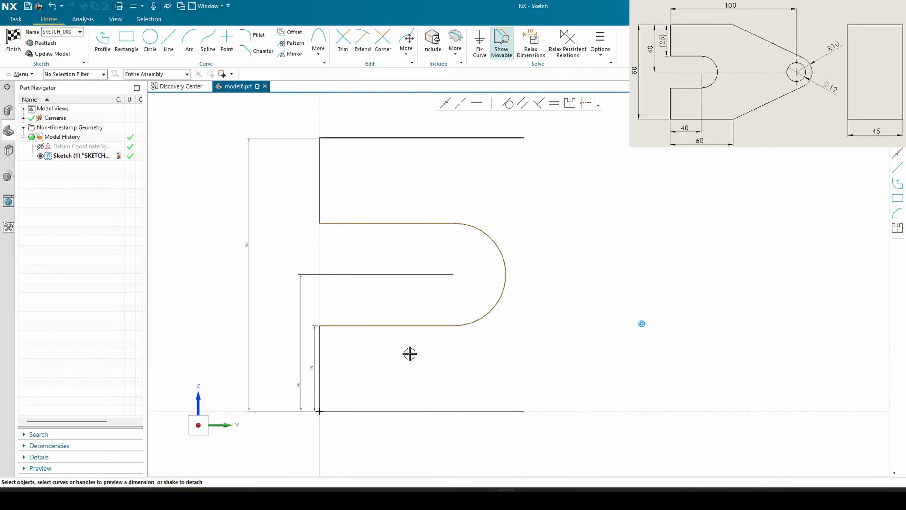
pyautogui.moveTo(303, 367)
pyautogui.mouseDown()
pyautogui.moveTo(297, 378)
pyautogui.moveTo(285, 348)
pyautogui.moveTo(298, 366)
pyautogui.mouseUp()
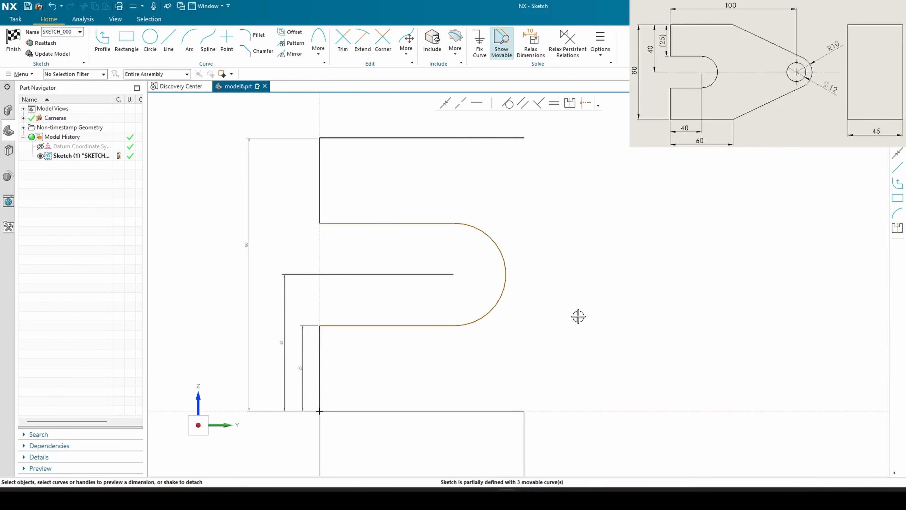
# Draw two concentric circles about 67 mm and 42 mm in diameter beyond the slot, with their center level with the slot arc's center
pyautogui.moveTo(578, 316)
pyautogui.keyDown('shift'); pyautogui.mouseDown(button='middle')
pyautogui.moveTo(465, 348)
pyautogui.moveTo(469, 364)
pyautogui.mouseUp(button='middle'); pyautogui.keyUp('shift')
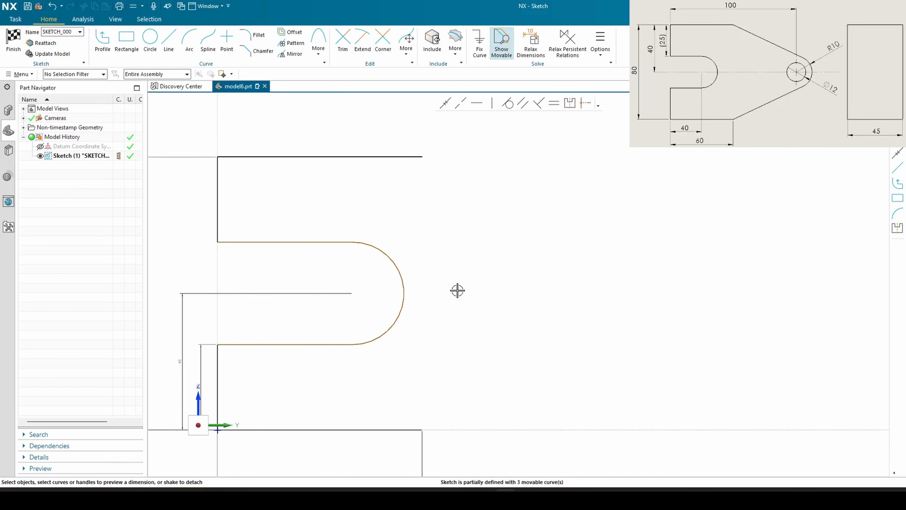
pyautogui.click(150, 39)
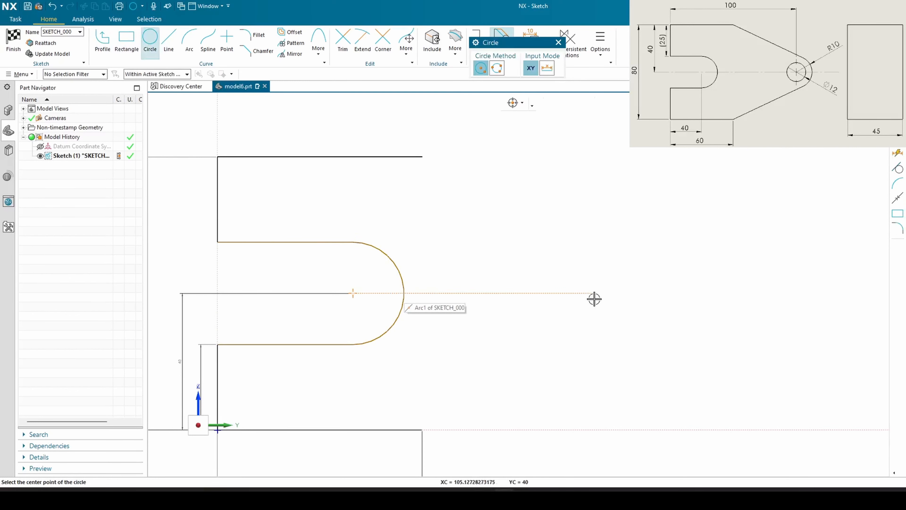
pyautogui.click(624, 293)
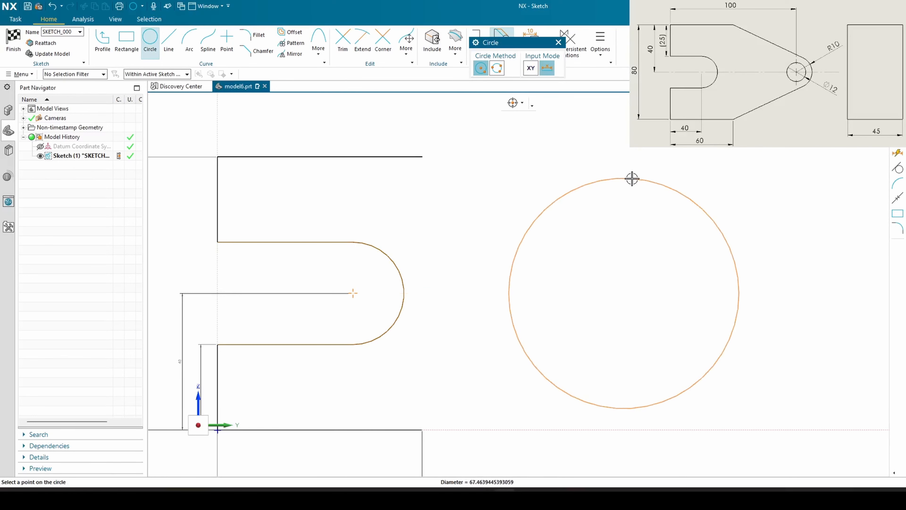
pyautogui.click(629, 178)
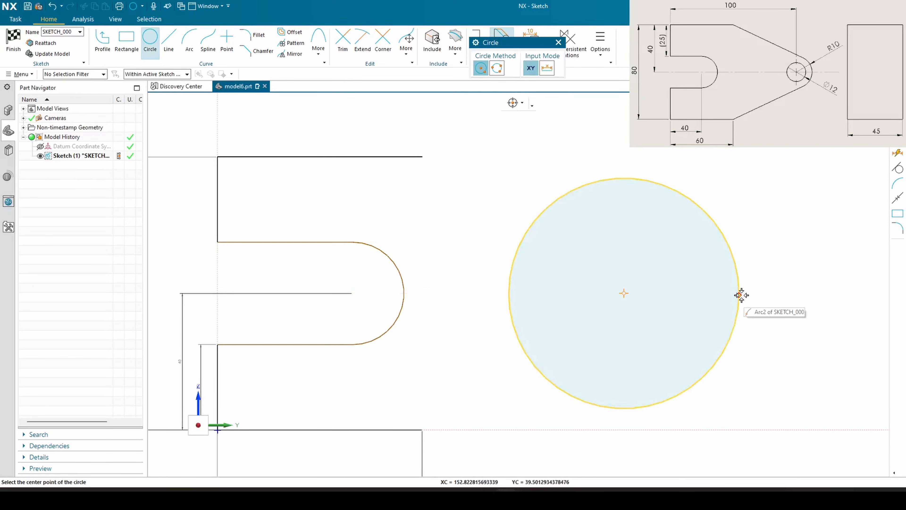
pyautogui.click(624, 293)
pyautogui.click(633, 223)
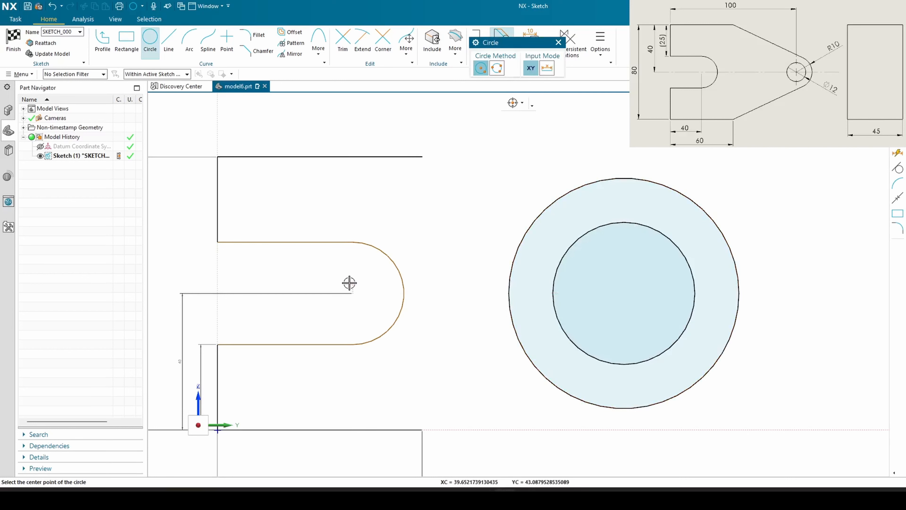
pyautogui.press('Escape')
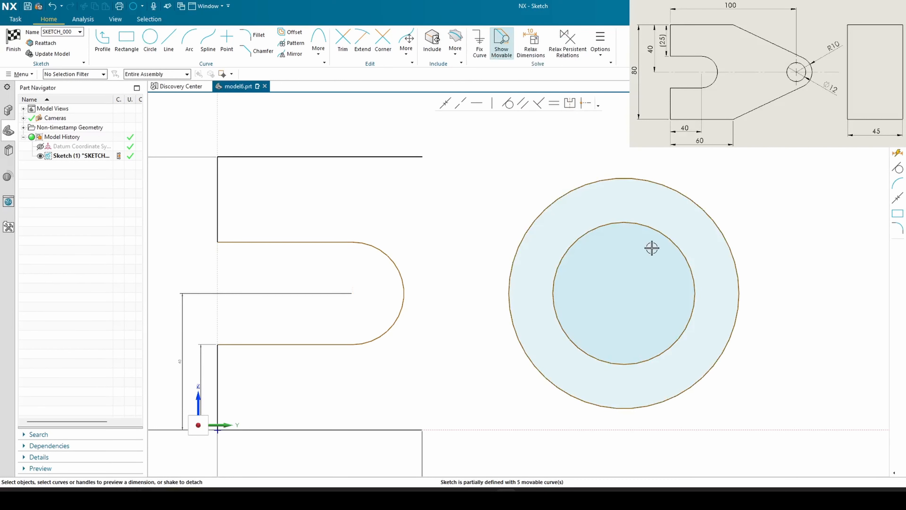
# Dimension the inner circle's diameter to 12 mm
pyautogui.click(690, 253)
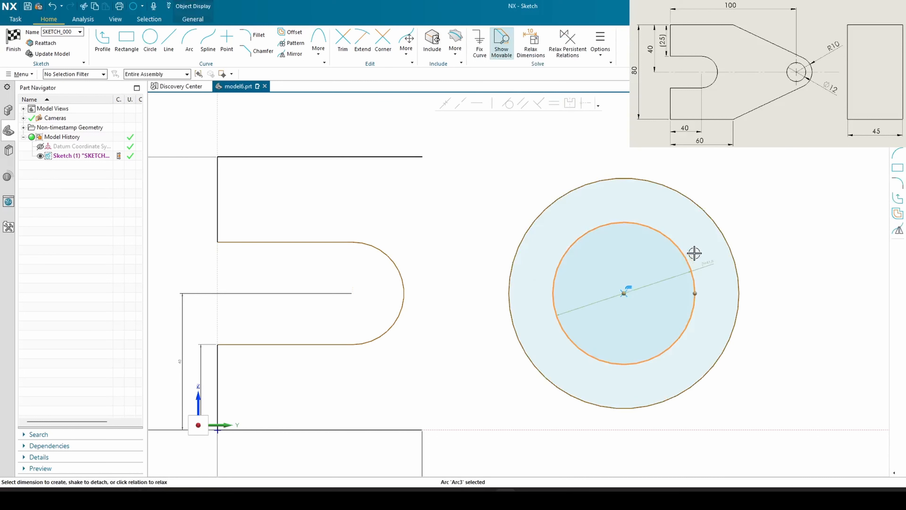
pyautogui.click(715, 260)
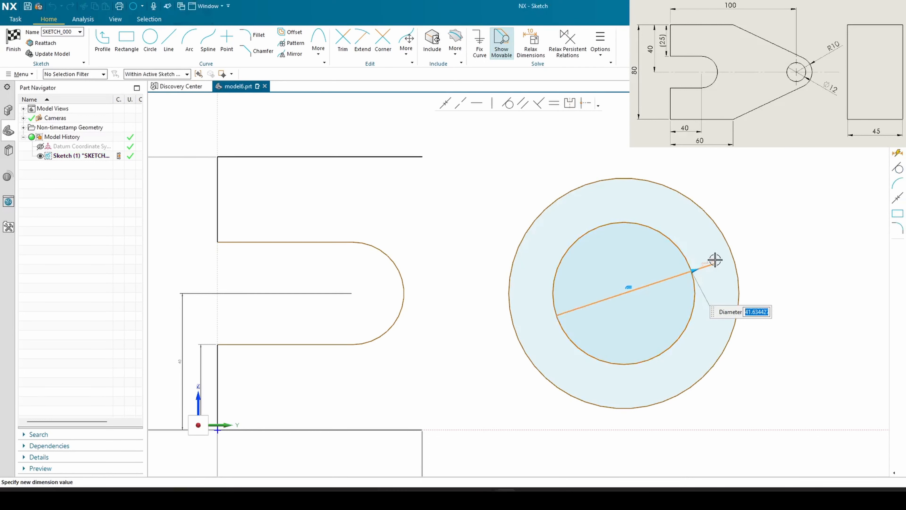
pyautogui.write('12')
pyautogui.press('Return')
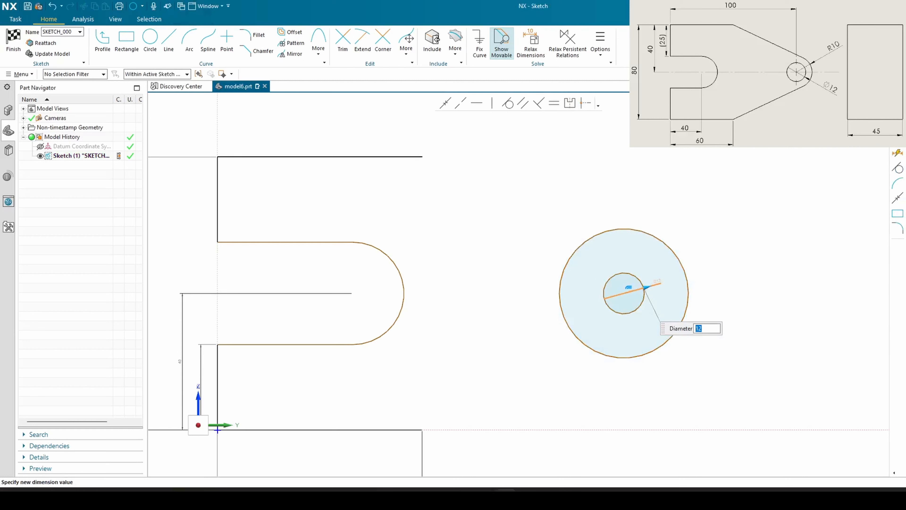
pyautogui.press('Escape')
# Dimension the outer circle's diameter to 20 mm
pyautogui.click(683, 260)
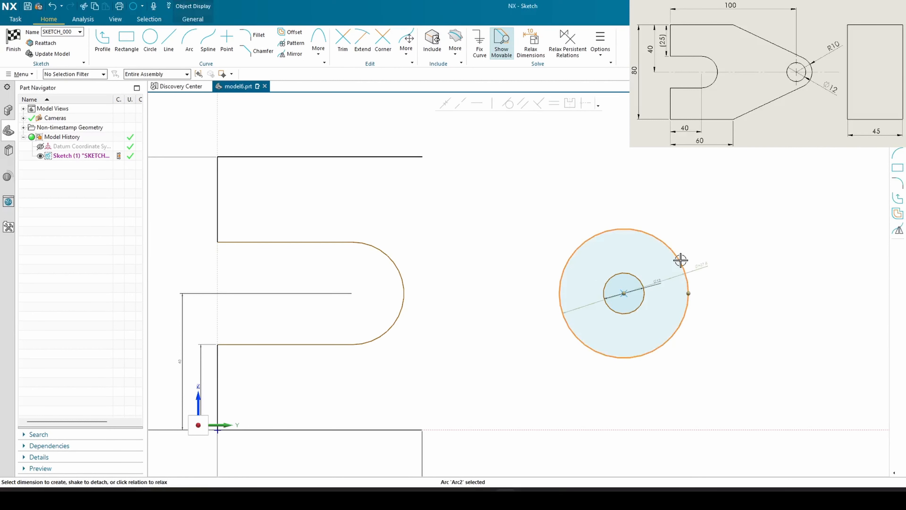
pyautogui.click(700, 265)
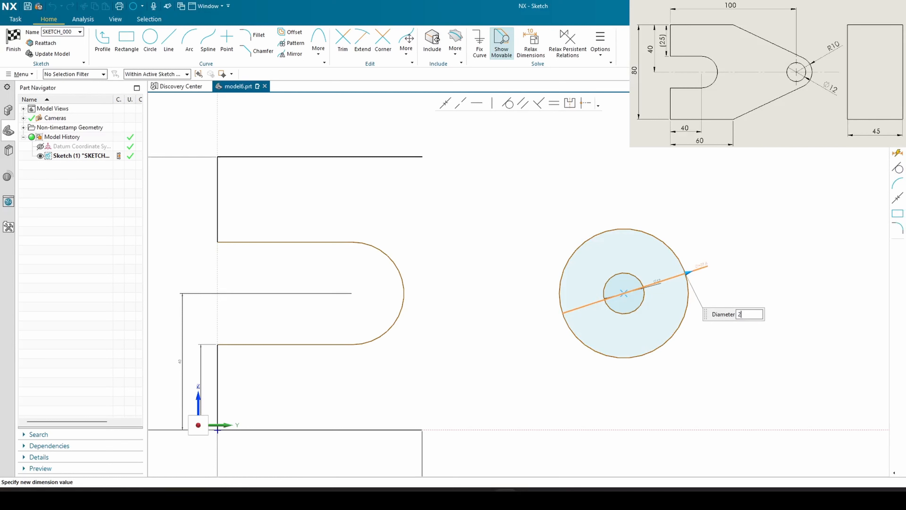
pyautogui.write('20')
pyautogui.press('Return')
pyautogui.press('Escape')
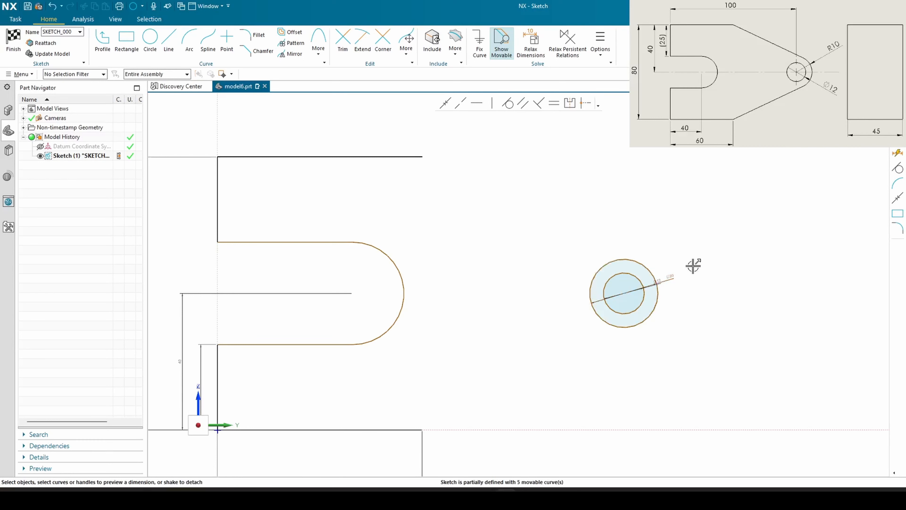
# Draw two lines from the free ends of the top and bottom edges, each tangent to the outer circle
pyautogui.click(168, 41)
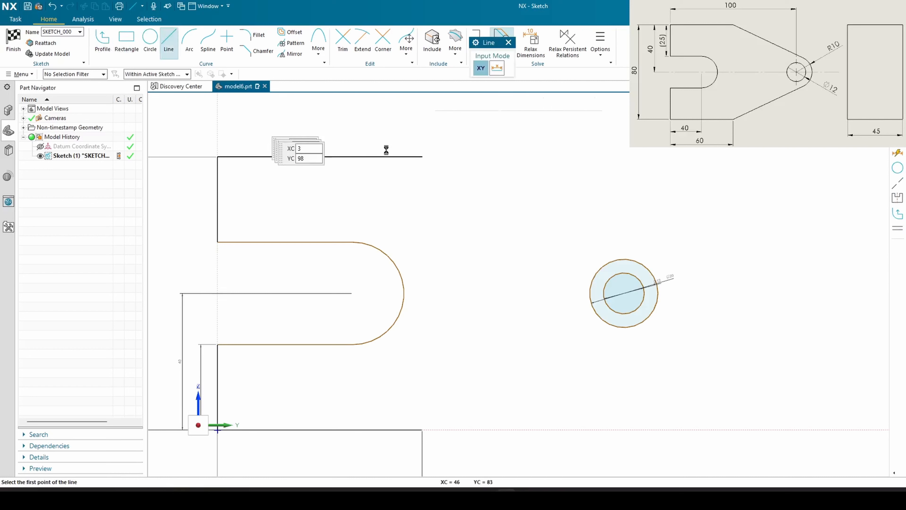
pyautogui.click(422, 156)
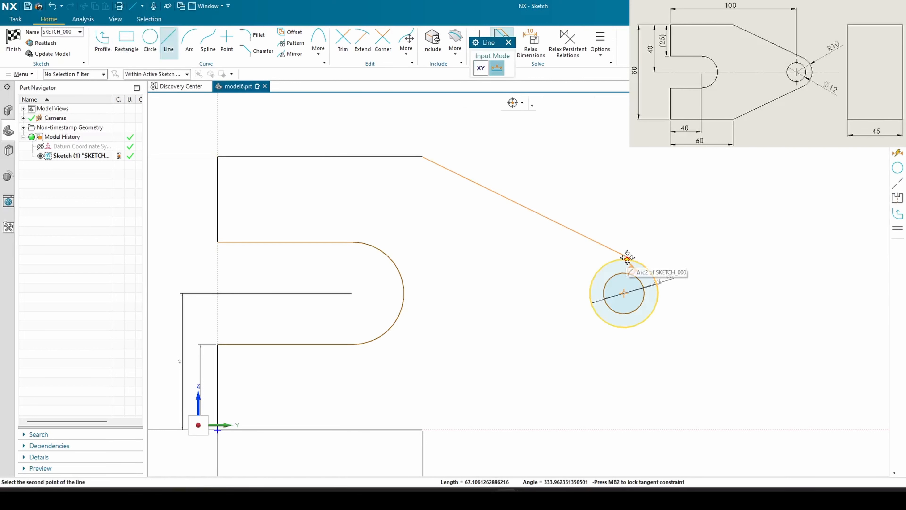
pyautogui.click(639, 262)
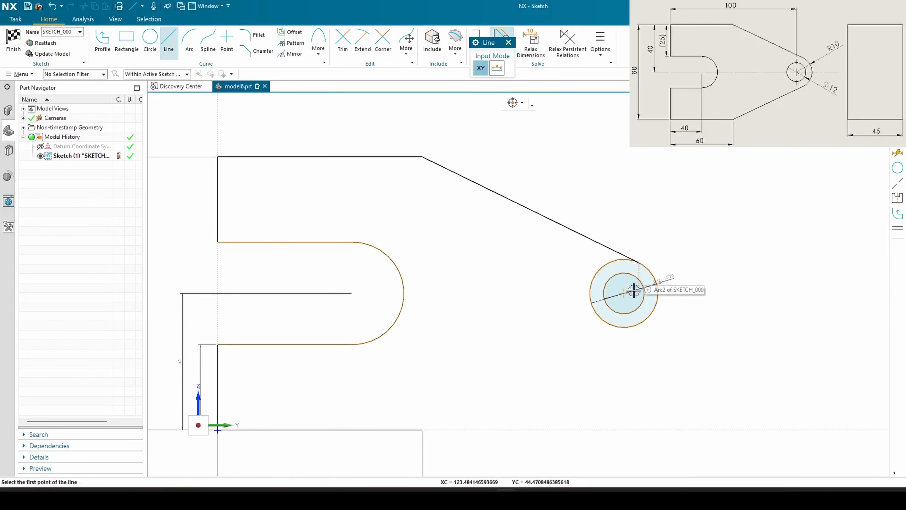
pyautogui.click(422, 429)
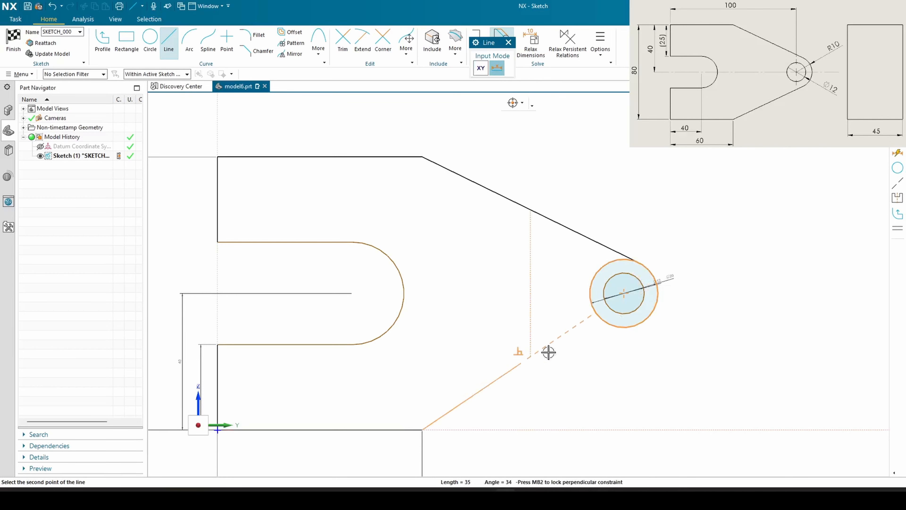
pyautogui.click(635, 324)
pyautogui.press('Escape')
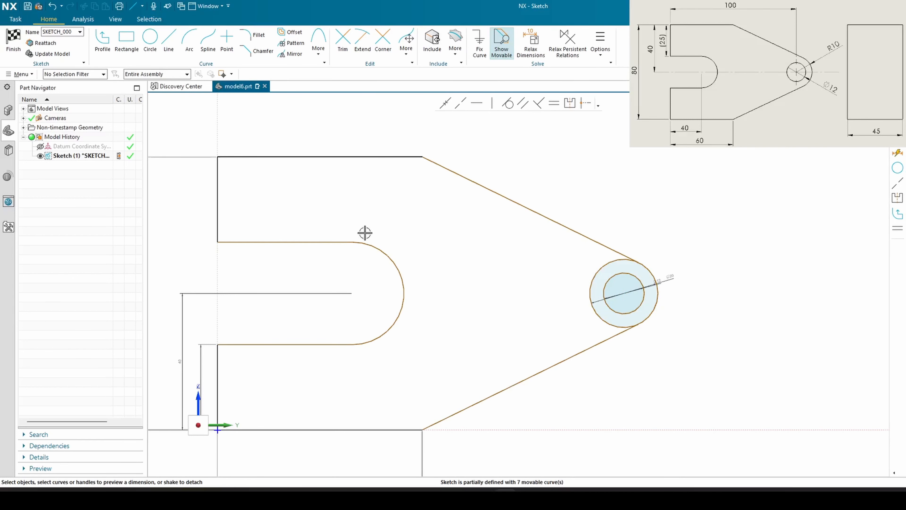
# Trim away the part of the outer circle that lies inside the outline between the two tangent lines, keeping the inner circle
pyautogui.click(343, 41)
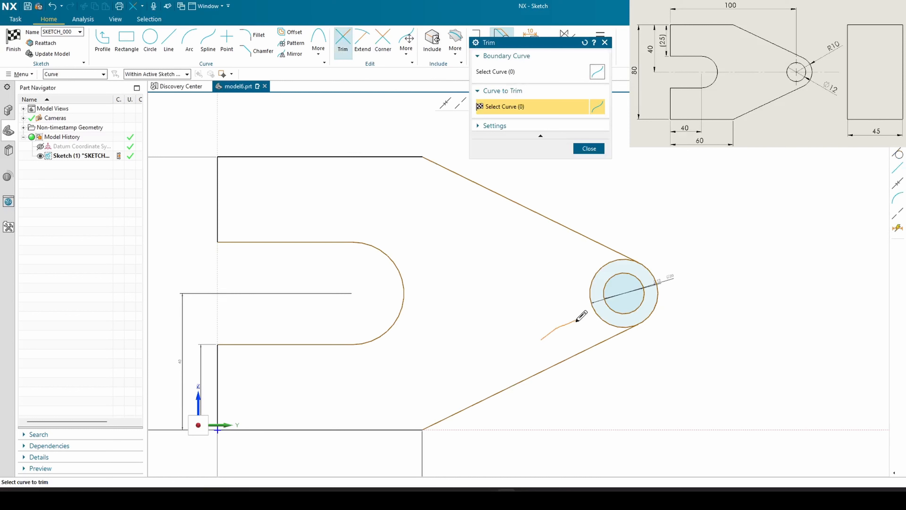
pyautogui.moveTo(580, 316); pyautogui.dragTo(621, 302)
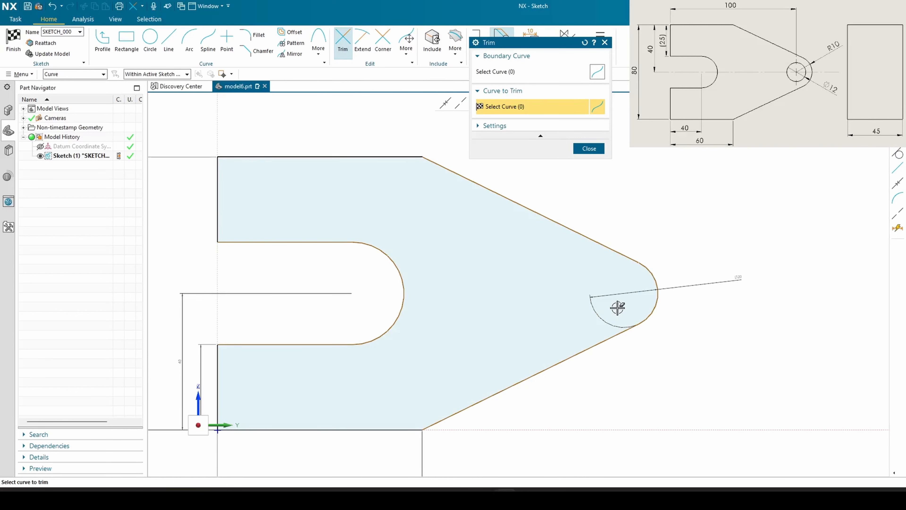
pyautogui.hotkey('ctrl', 'z')
pyautogui.press('Escape')
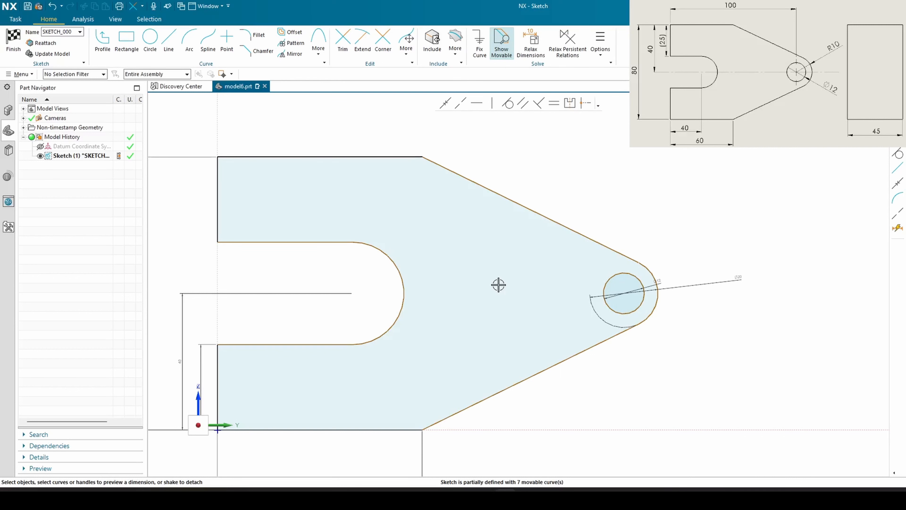
# Dimension the horizontal distance from the plate's upper vertical edge to the hole's center as 100 mm, placed above the plate
pyautogui.keyDown('shift'); pyautogui.moveTo(389, 272); pyautogui.dragTo(503, 257, button='middle'); pyautogui.keyUp('shift')
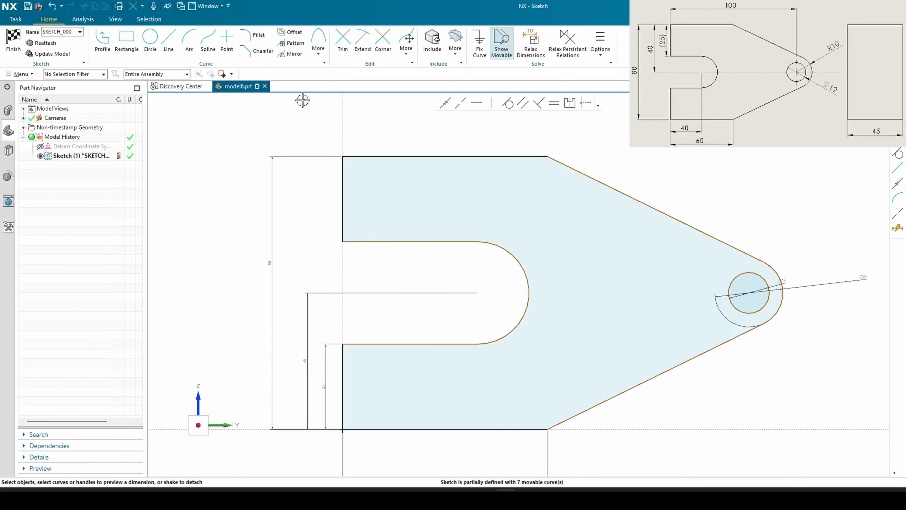
pyautogui.click(342, 202)
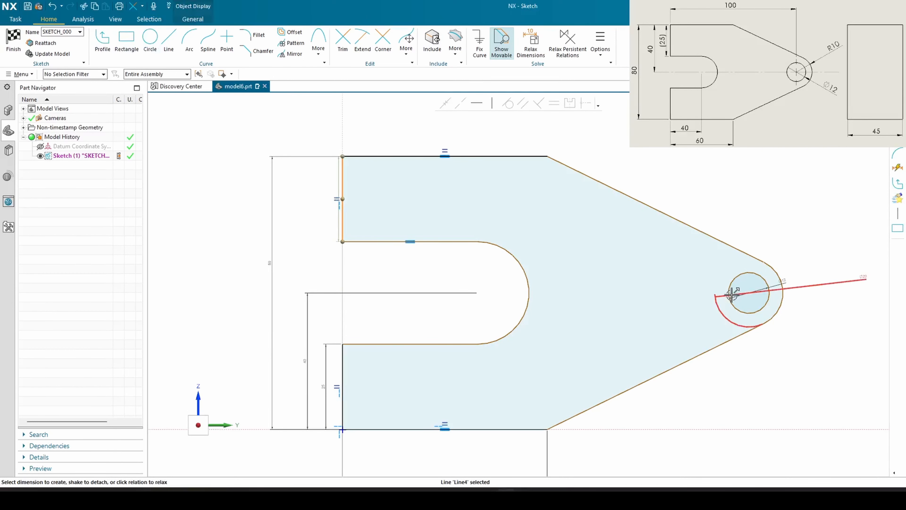
pyautogui.click(748, 293)
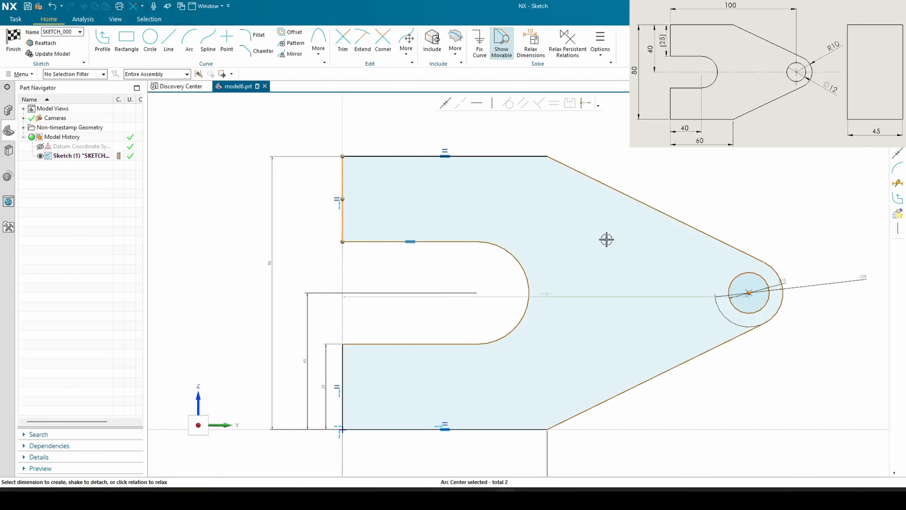
pyautogui.click(529, 125)
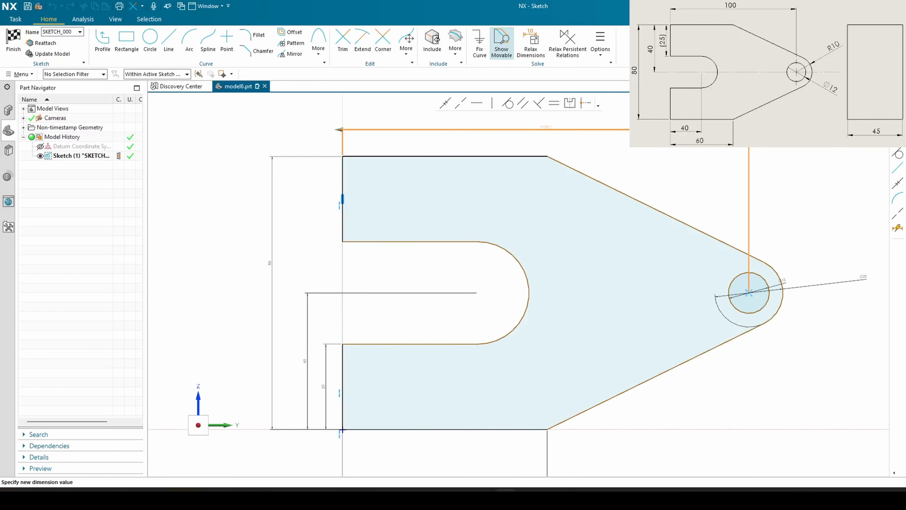
pyautogui.write('100')
pyautogui.press('Return')
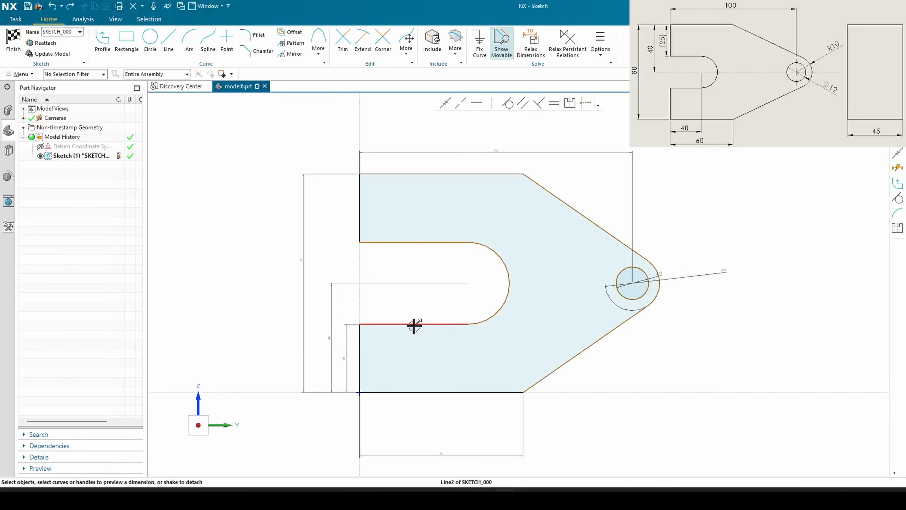
# Dimension the length of the slot's lower straight edge and place the dimension below the plate
pyautogui.click(413, 324)
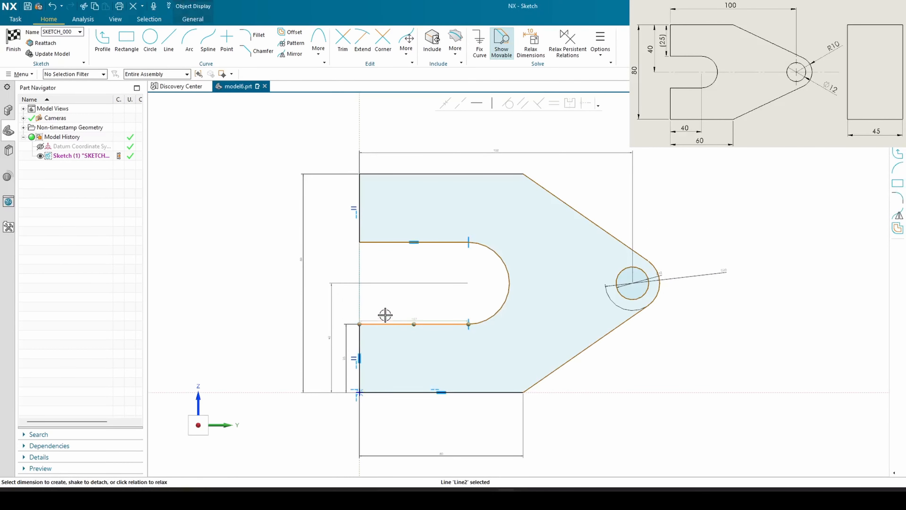
pyautogui.scroll(4, 385, 315)
pyautogui.moveTo(456, 323); pyautogui.dragTo(446, 423)
pyautogui.keyDown('shift'); pyautogui.moveTo(446, 388); pyautogui.dragTo(442, 247, button='middle'); pyautogui.keyUp('shift')
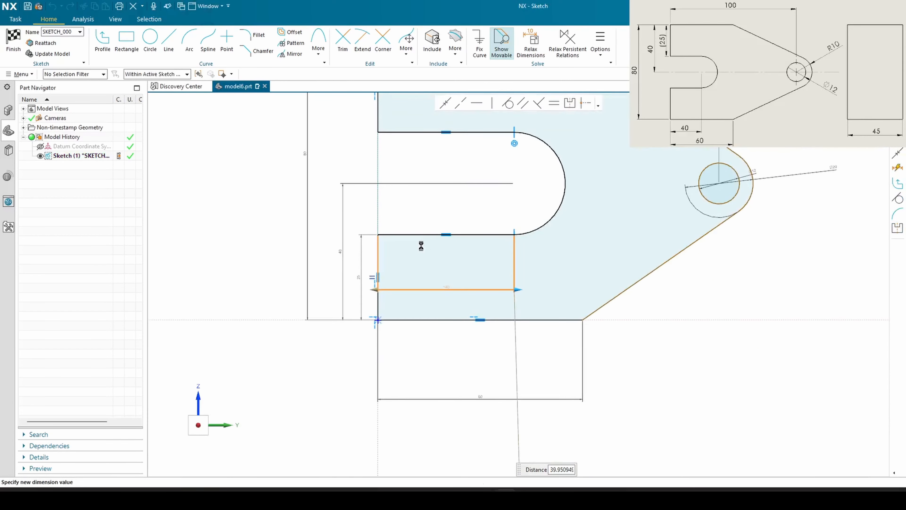
pyautogui.middleClick(451, 303)
pyautogui.moveTo(449, 294); pyautogui.dragTo(447, 359)
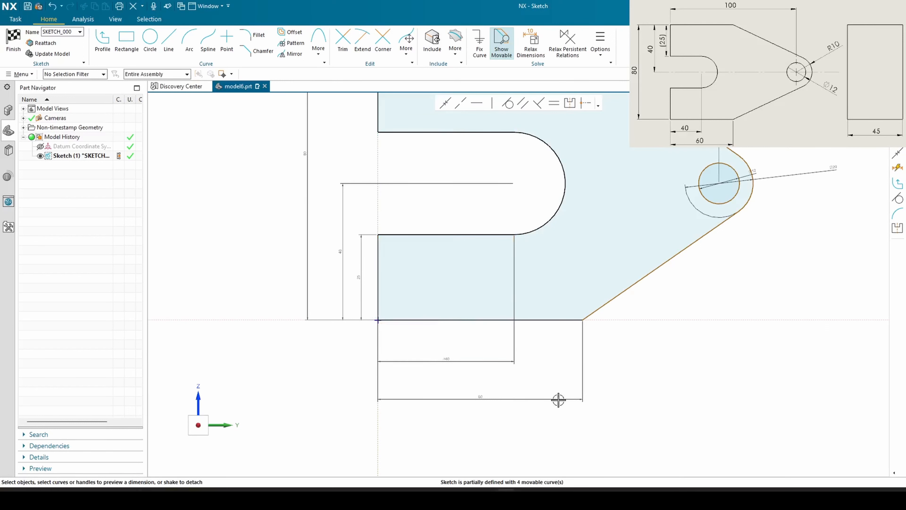
# Set the length dimension of the slot's lower straight edge to 40 mm
pyautogui.doubleClick(446, 356)
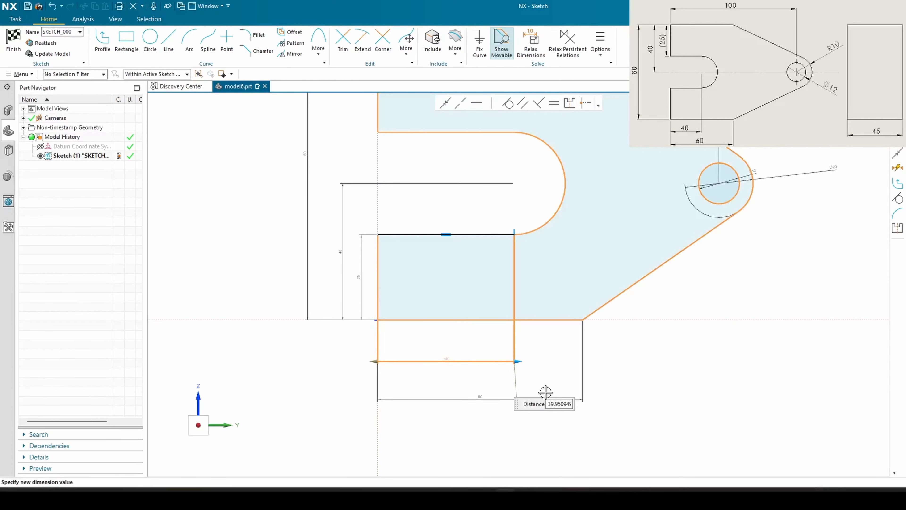
pyautogui.write('4')
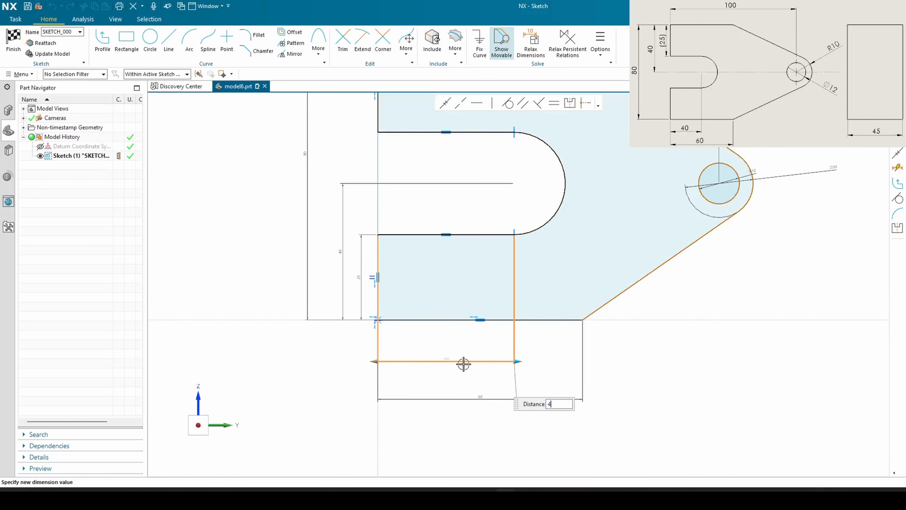
pyautogui.write('0')
pyautogui.press('Return')
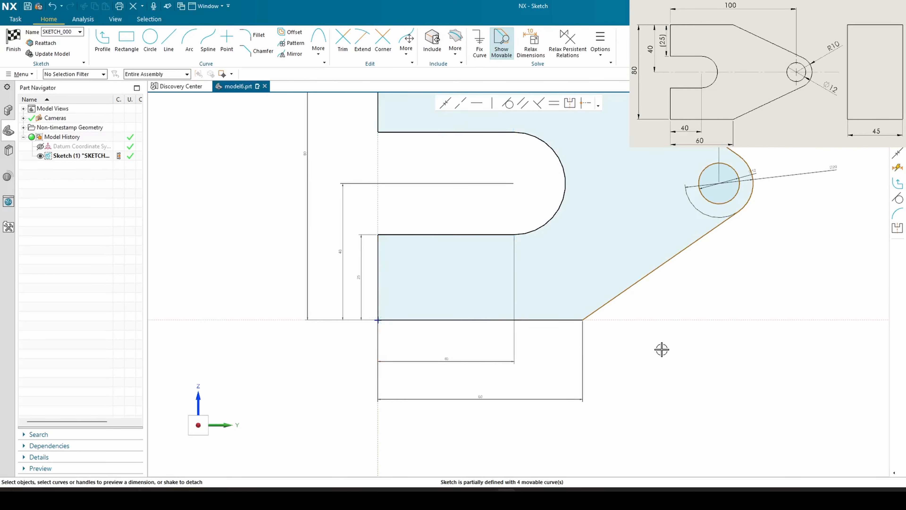
# Dimension the vertical distance from the plate's bottom edge to the hole's center as 40 mm, placed beyond the rounded end
pyautogui.moveTo(686, 295)
pyautogui.keyDown('shift'); pyautogui.mouseDown(button='middle')
pyautogui.moveTo(649, 350)
pyautogui.moveTo(649, 427)
pyautogui.moveTo(655, 396)
pyautogui.mouseUp(button='middle'); pyautogui.keyUp('shift')
pyautogui.scroll(-1, 655, 397)
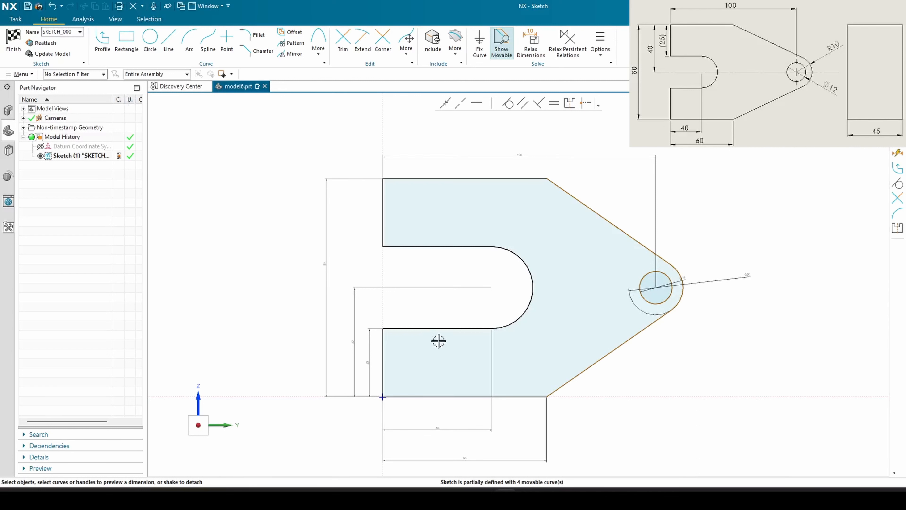
pyautogui.click(458, 397)
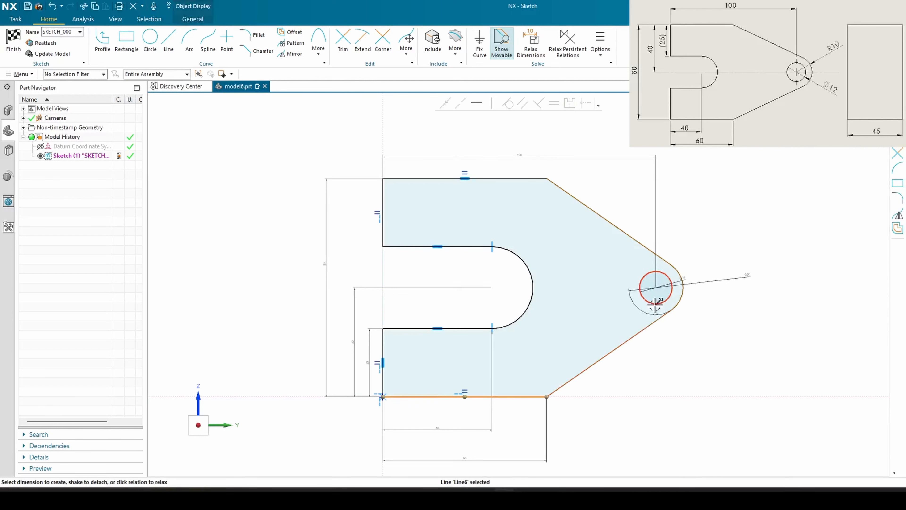
pyautogui.click(654, 288)
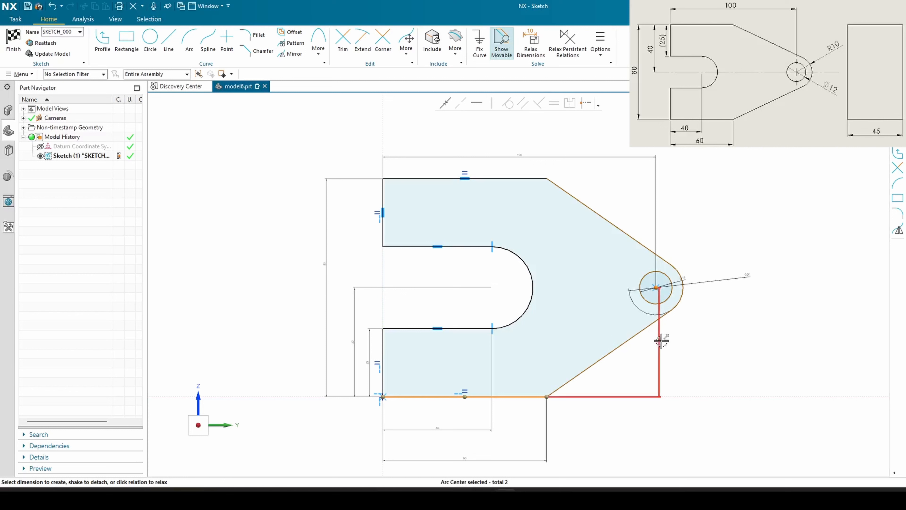
pyautogui.click(769, 341)
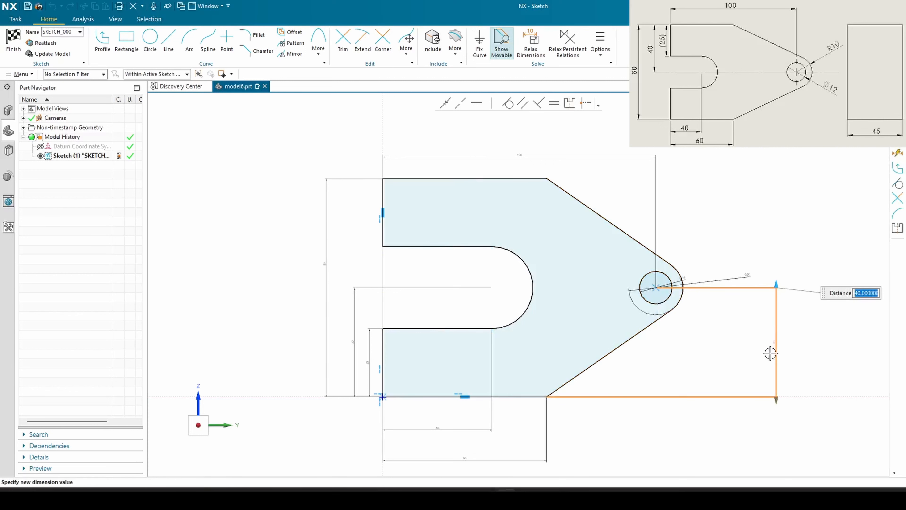
pyautogui.middleClick(798, 404)
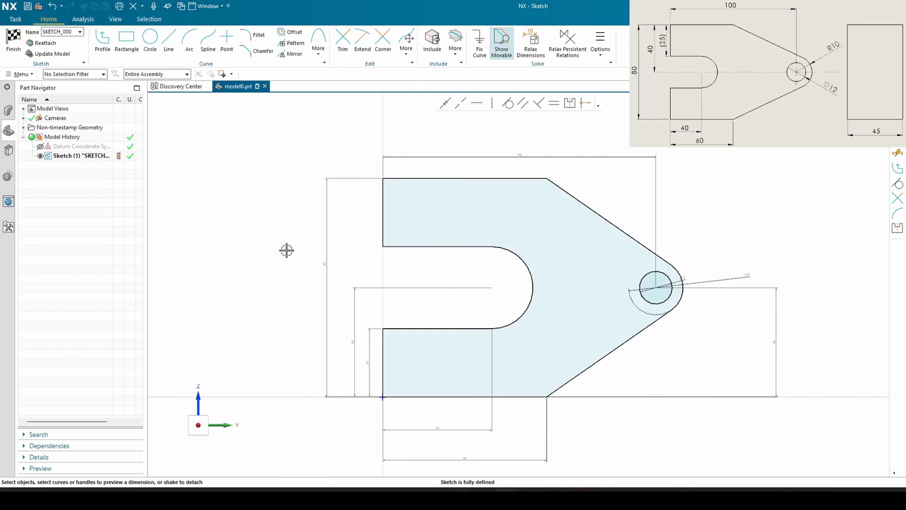
# Finish the sketch and extrude the complete profile with the hole from 0 to 45 mm as a new solid
pyautogui.click(13, 39)
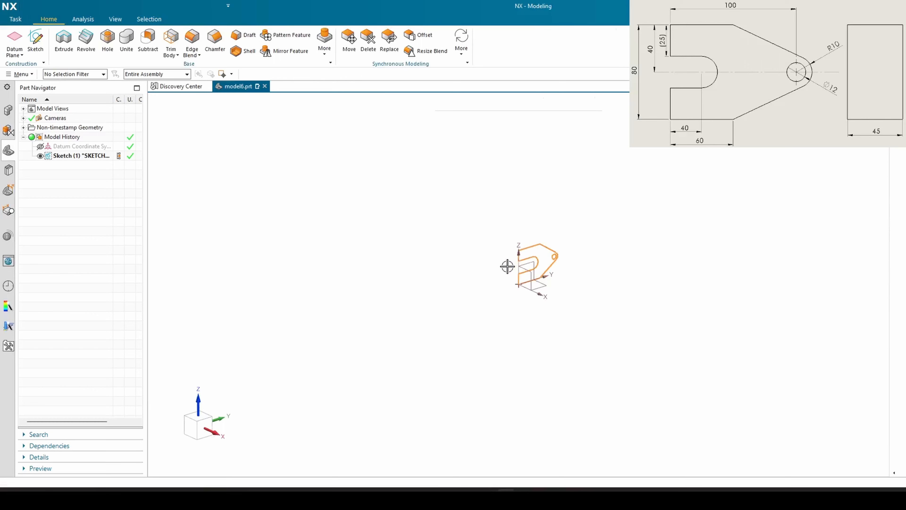
pyautogui.scroll(5, 508, 266)
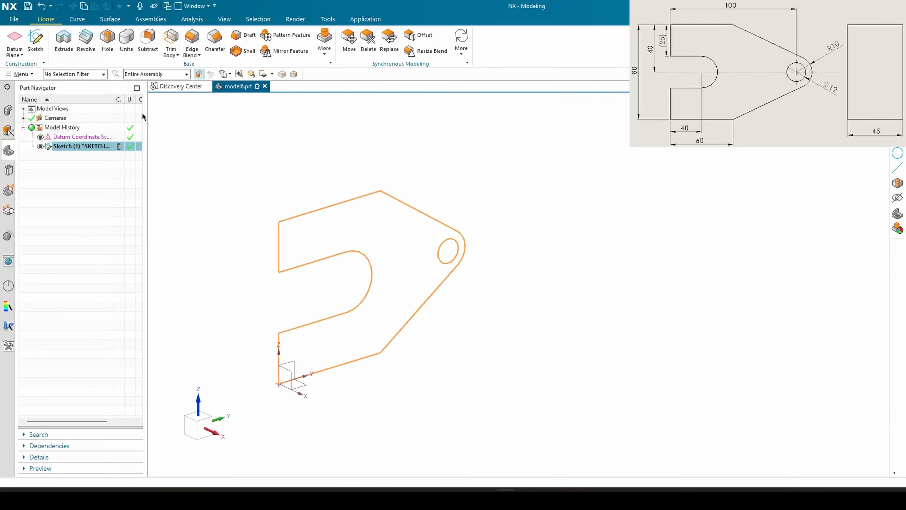
pyautogui.click(64, 39)
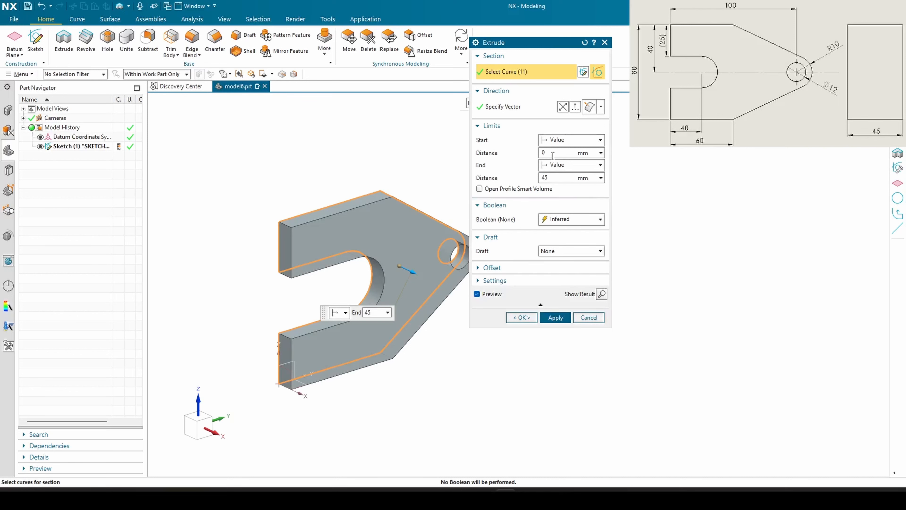
pyautogui.press('Return')
pyautogui.click(554, 320)
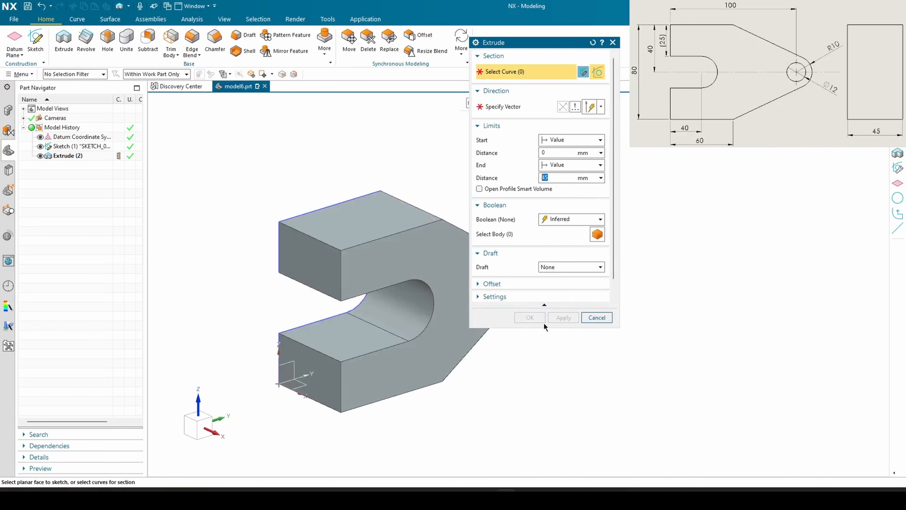
pyautogui.click(588, 317)
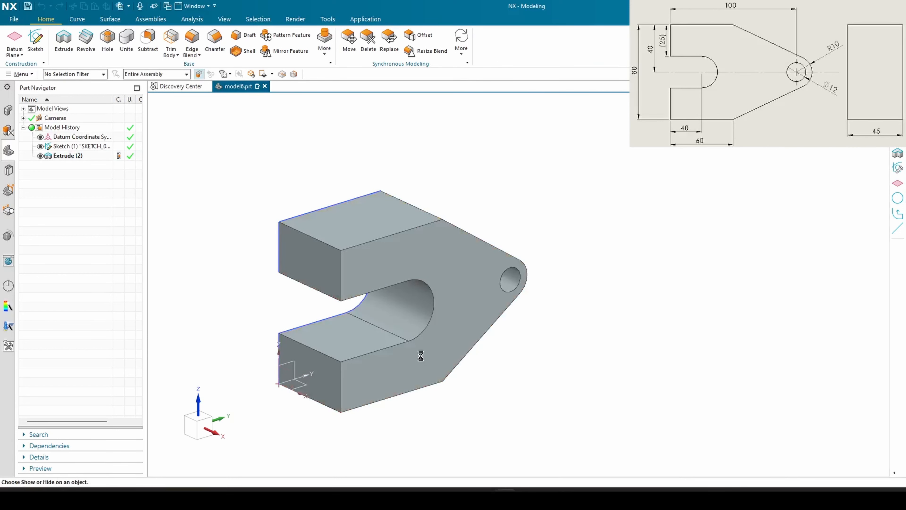
# Hide all datums and sketches so that only the solid body is displayed
pyautogui.hotkey('ctrl', 'w')
pyautogui.click(607, 122)
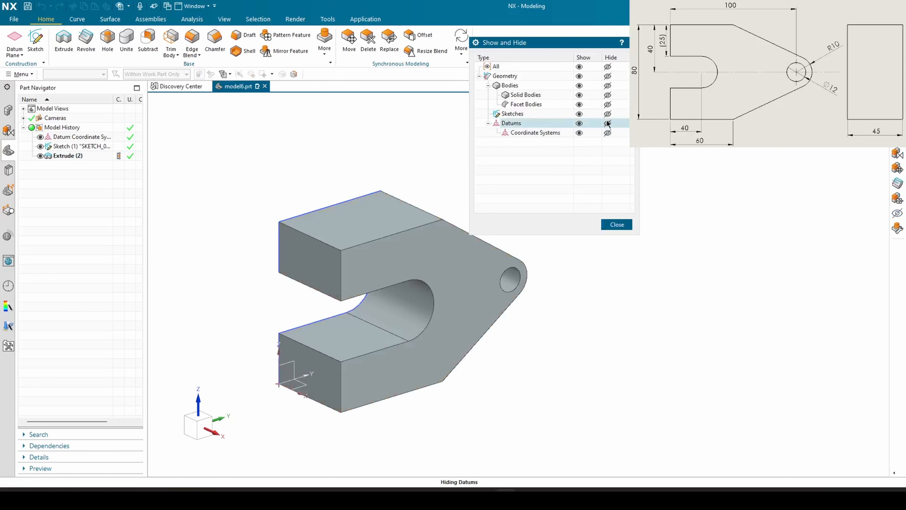
pyautogui.click(608, 114)
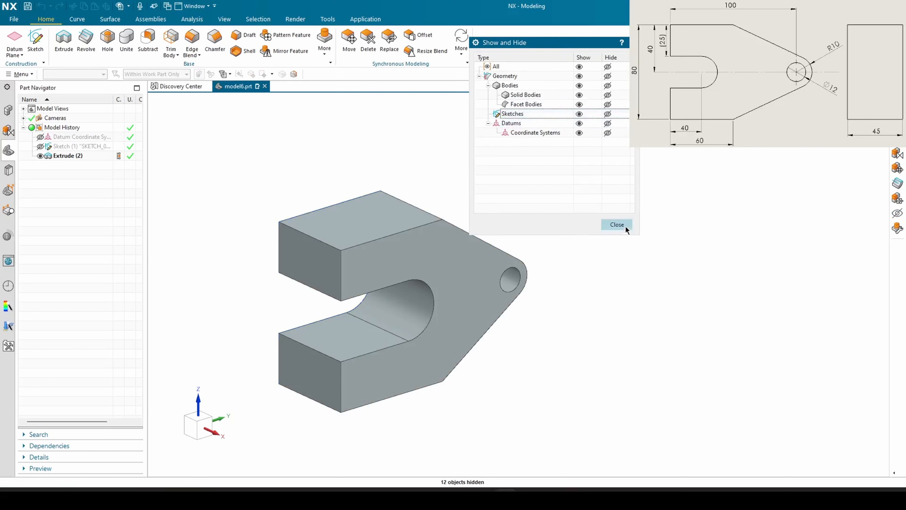
pyautogui.click(617, 224)
pyautogui.scroll(-2, 550, 252)
pyautogui.moveTo(534, 284); pyautogui.dragTo(423, 377, button='middle')
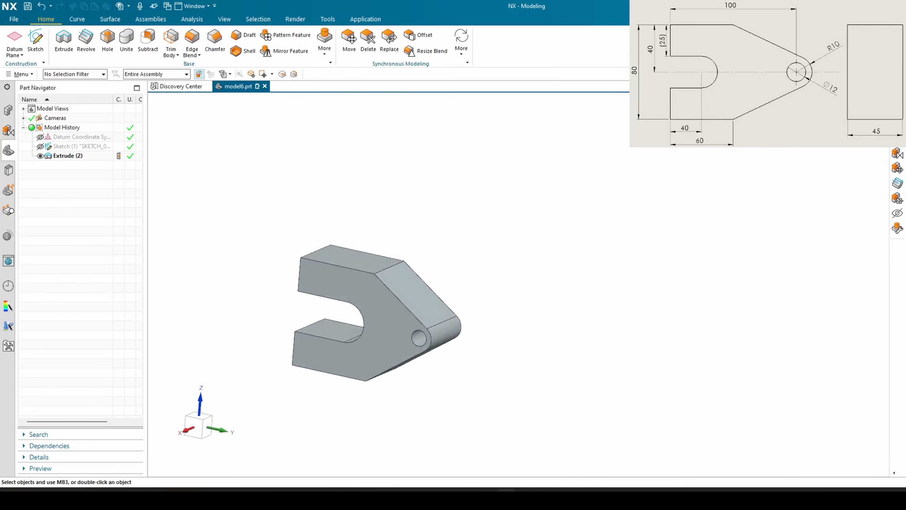
pyautogui.scroll(4, 731, 369)
pyautogui.keyDown('shift'); pyautogui.moveTo(500, 318); pyautogui.dragTo(848, 312, button='middle'); pyautogui.keyUp('shift')
pyautogui.keyDown('shift'); pyautogui.moveTo(214, 239); pyautogui.dragTo(550, 297, button='middle'); pyautogui.keyUp('shift')
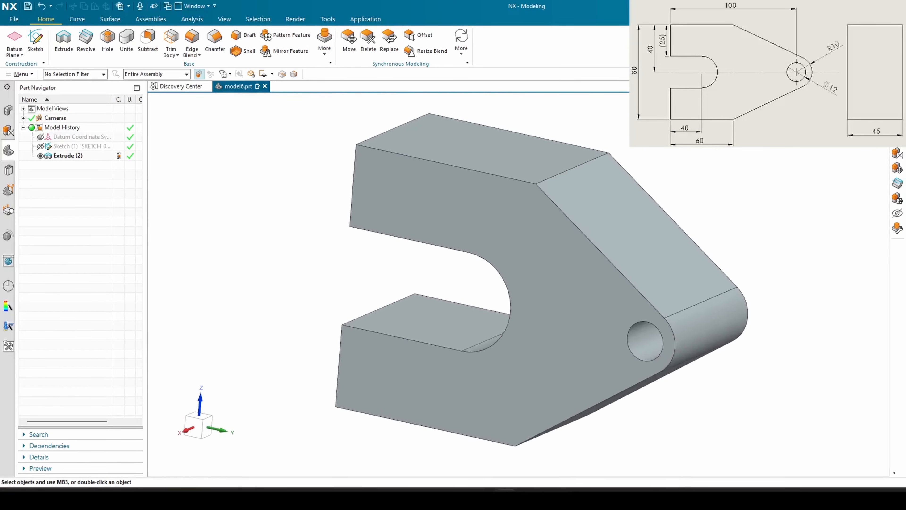